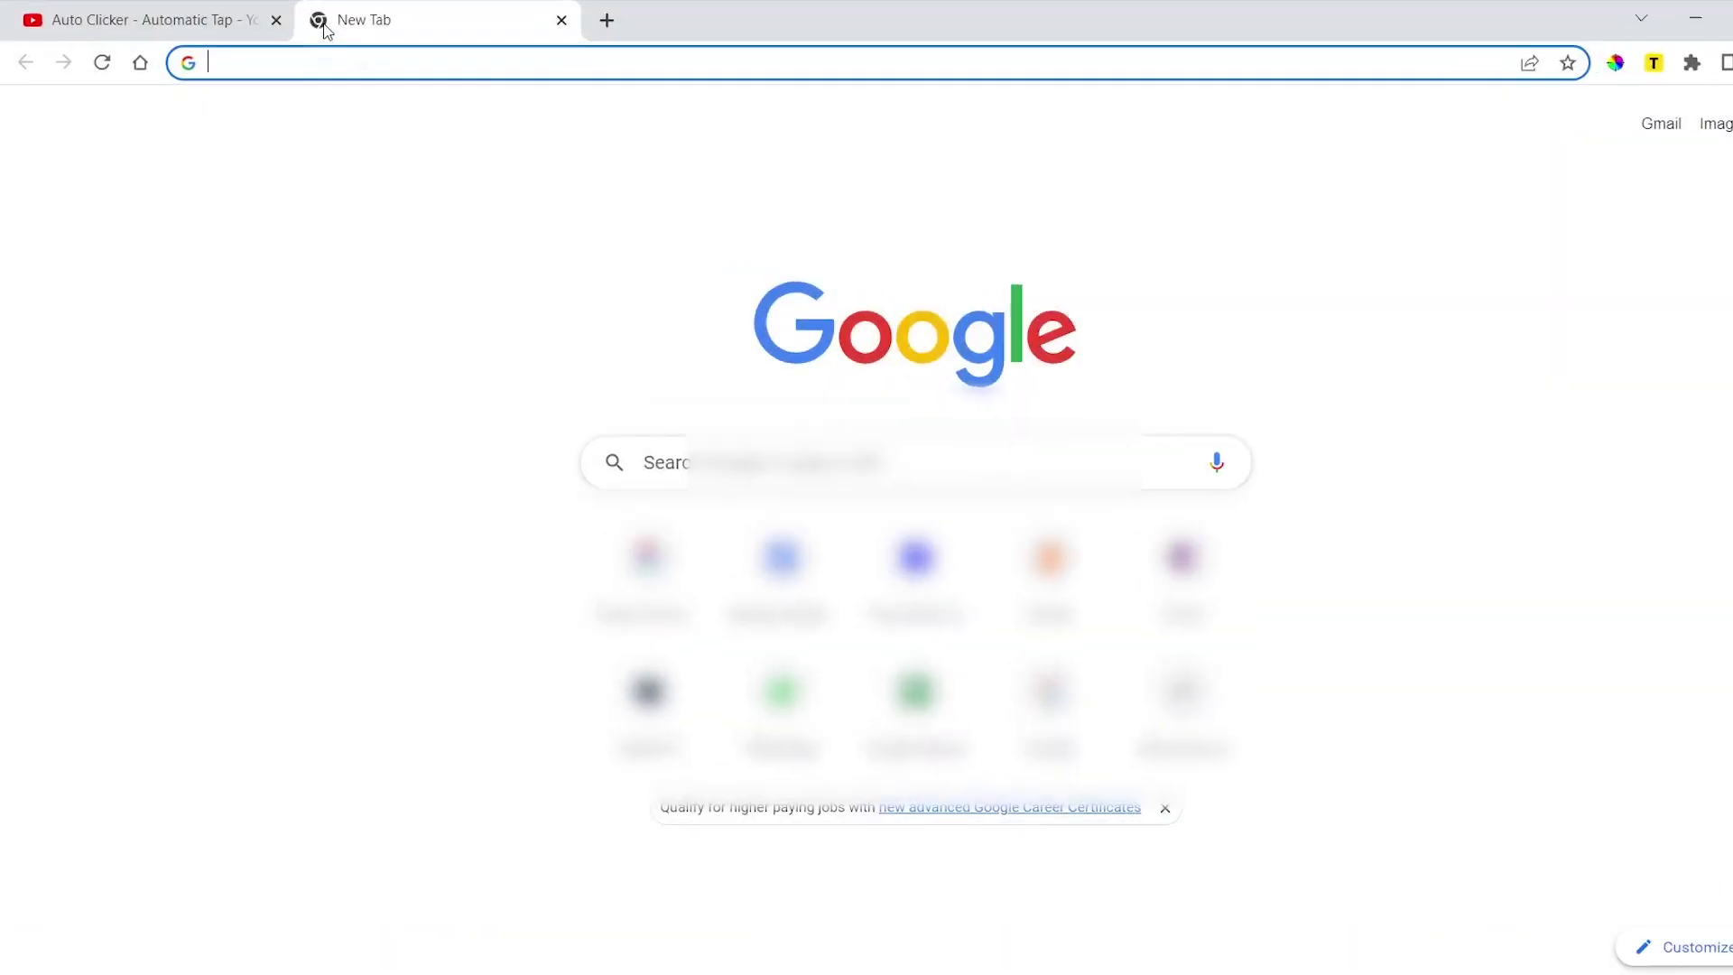
# Go to autoclicker.io and download the autoclicker (7).exe installer from its Download page
pyautogui.write('autocli')
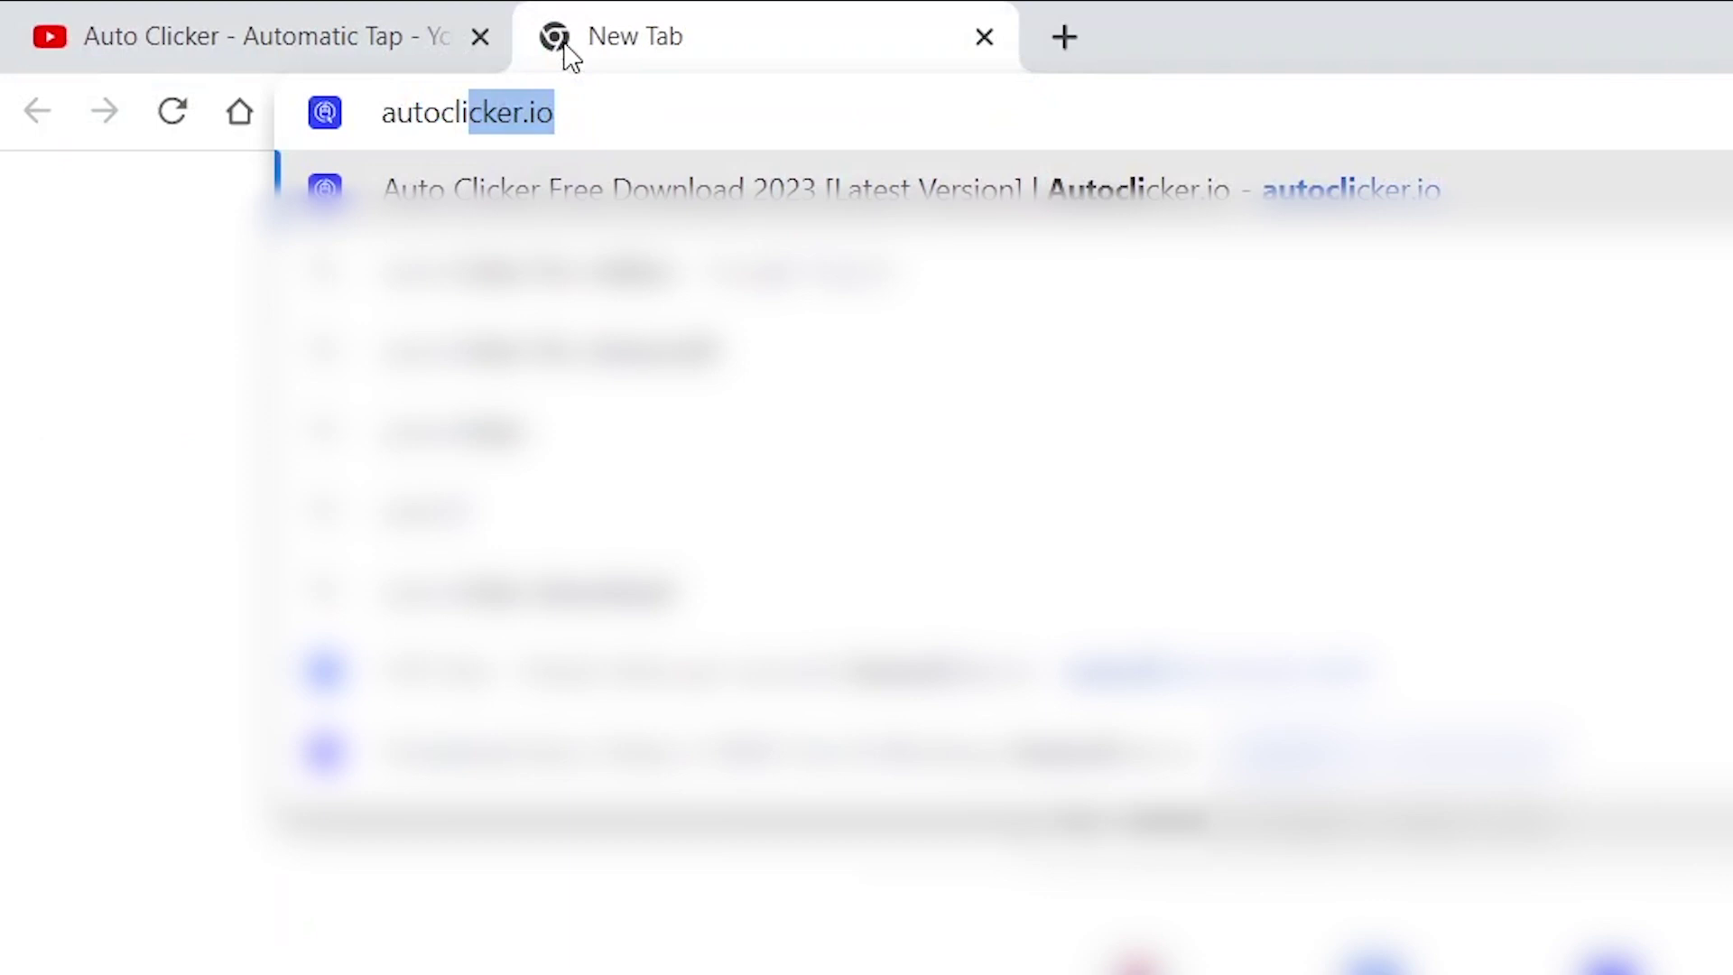
pyautogui.press('Return')
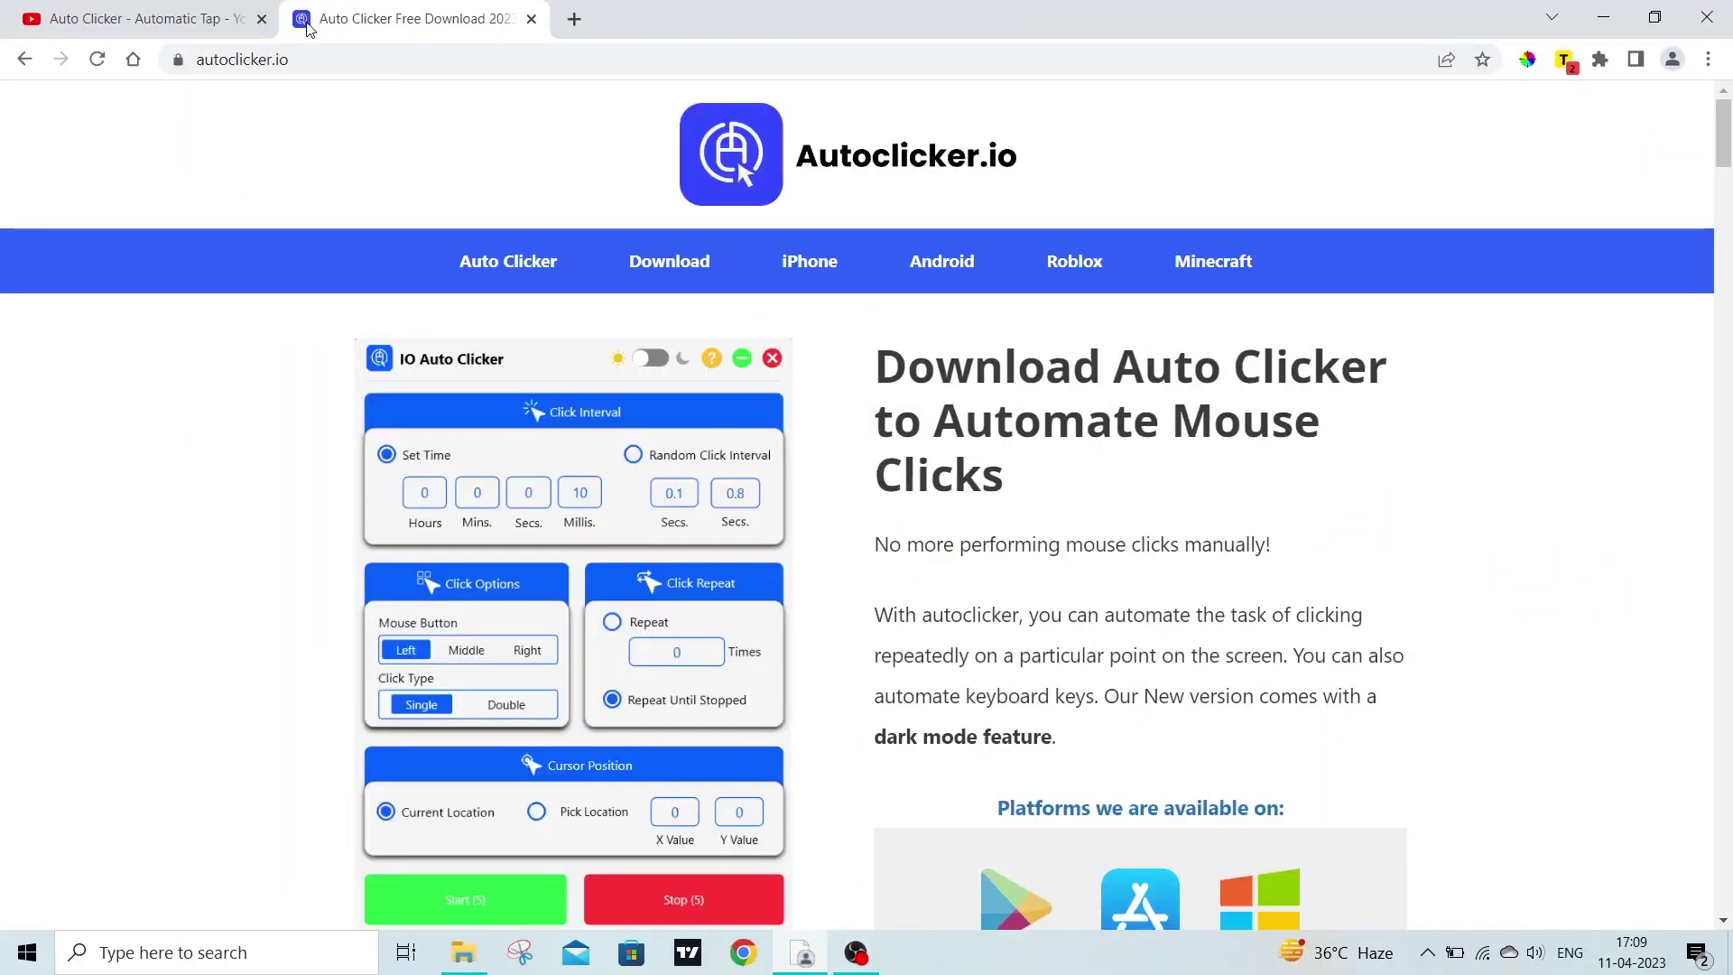
pyautogui.click(677, 269)
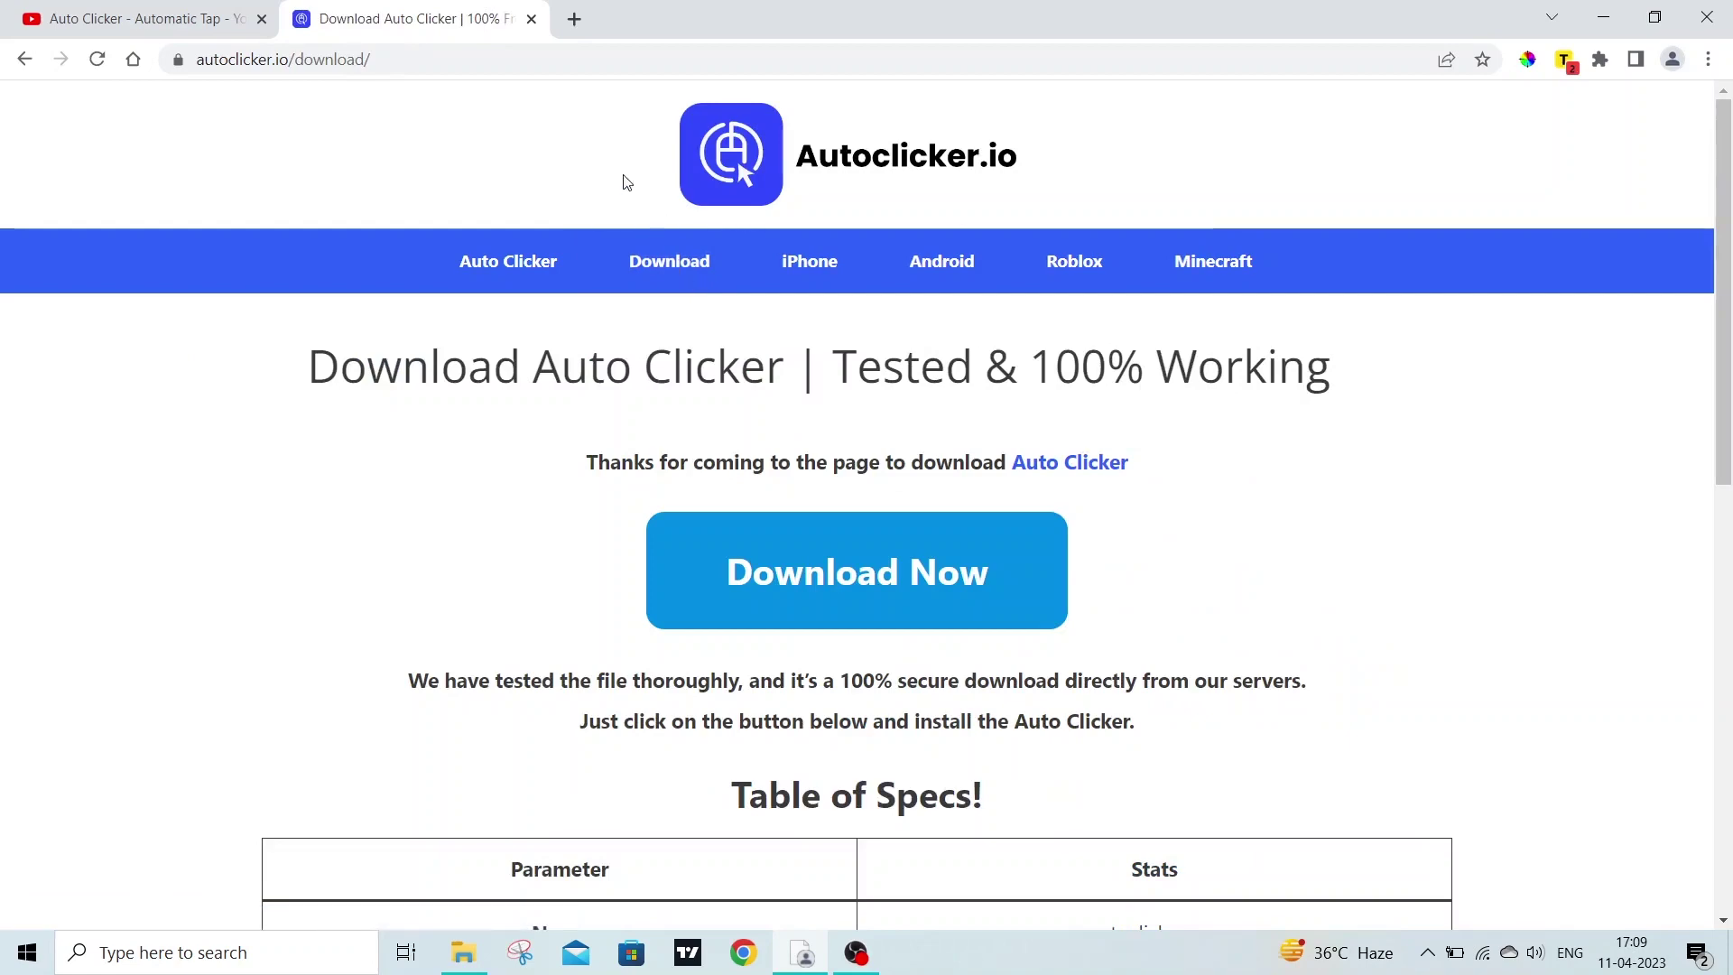
pyautogui.click(873, 568)
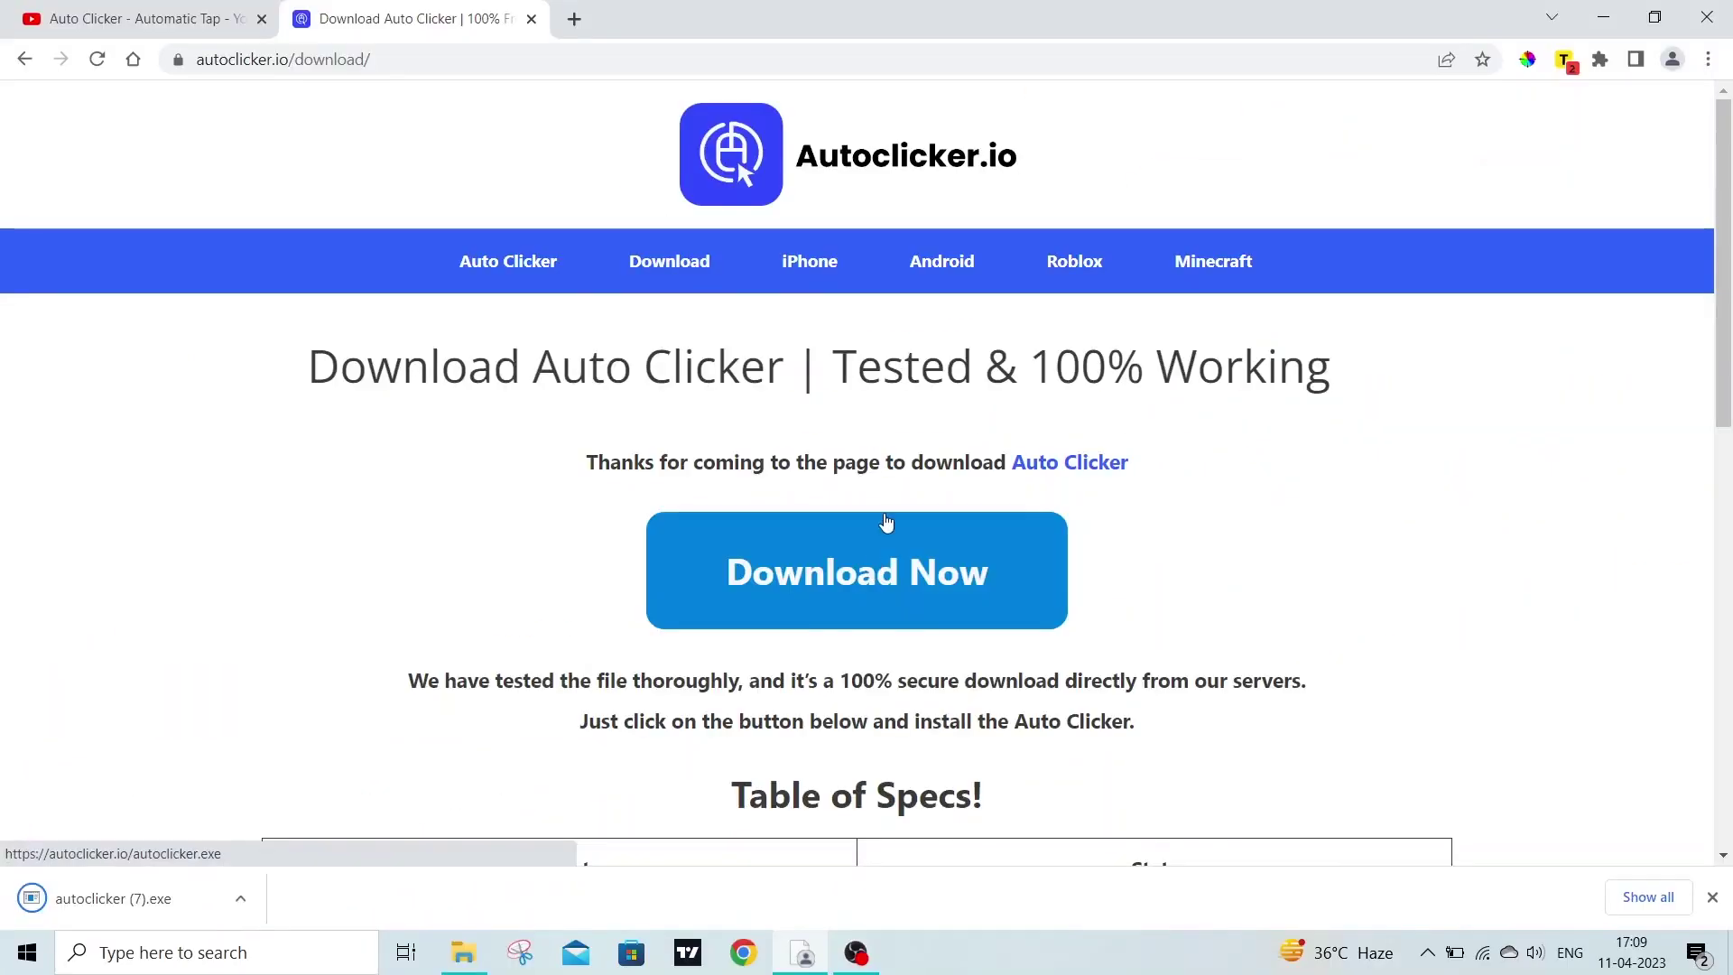
# Launch IO Auto Clicker, move its window right, and open autoclicker.io's CPS Test page
pyautogui.click(51, 903)
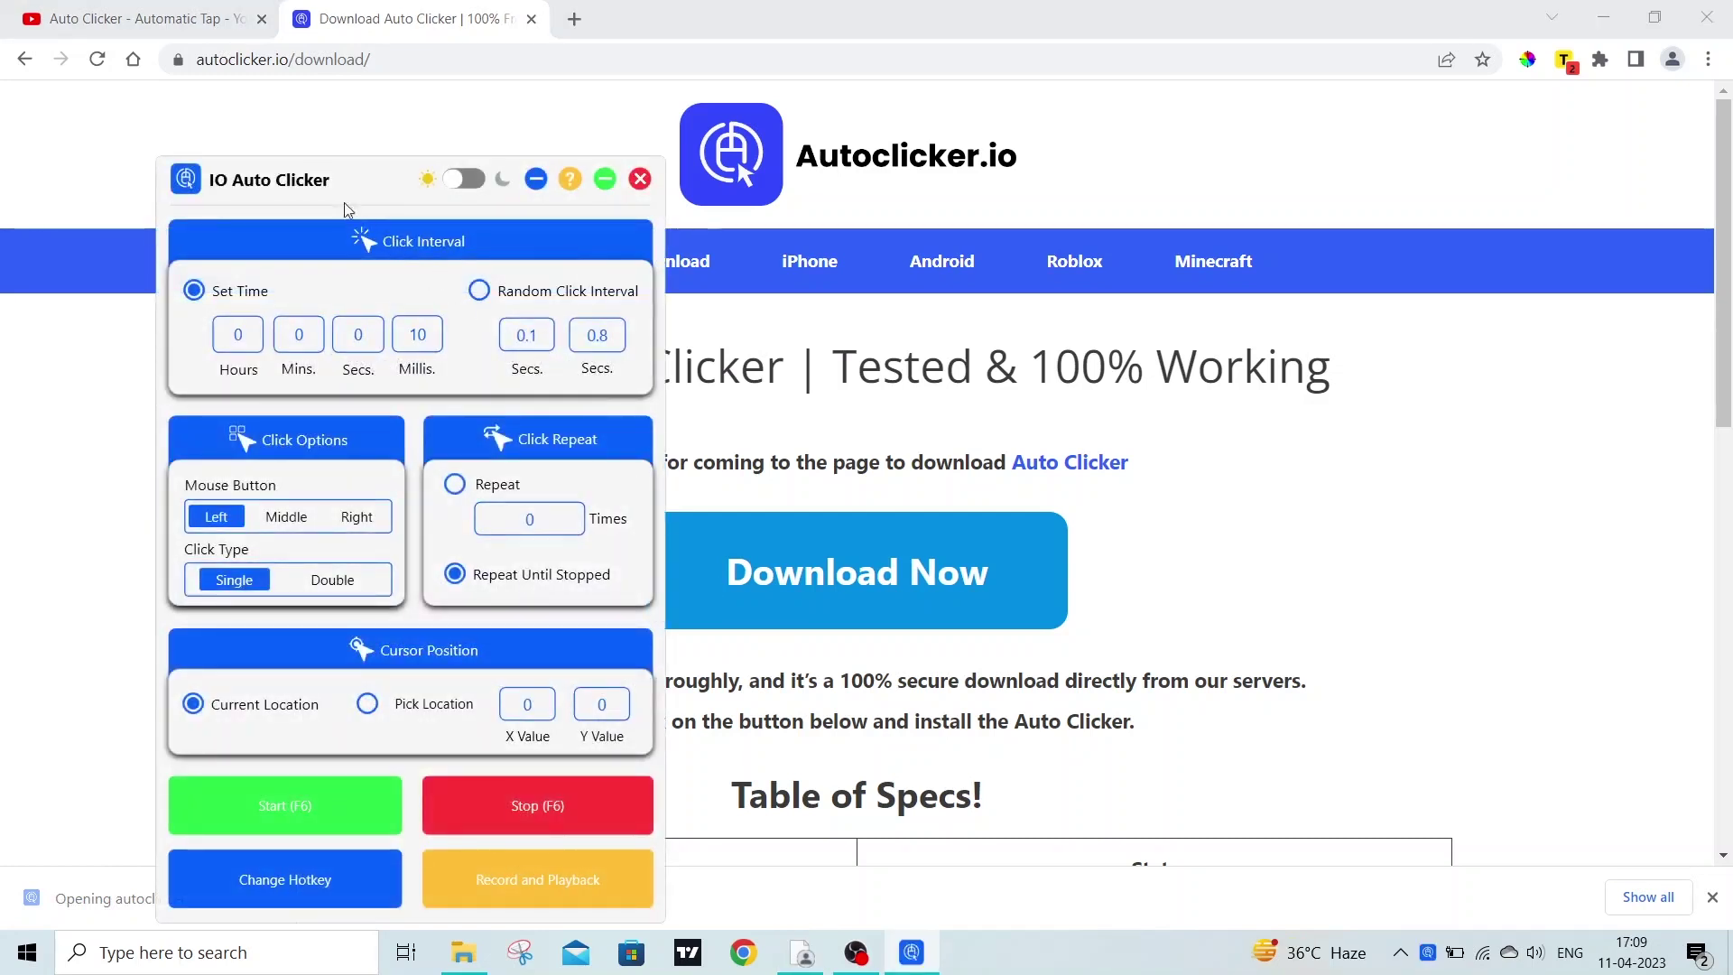
pyautogui.moveTo(325, 185); pyautogui.dragTo(1285, 113)
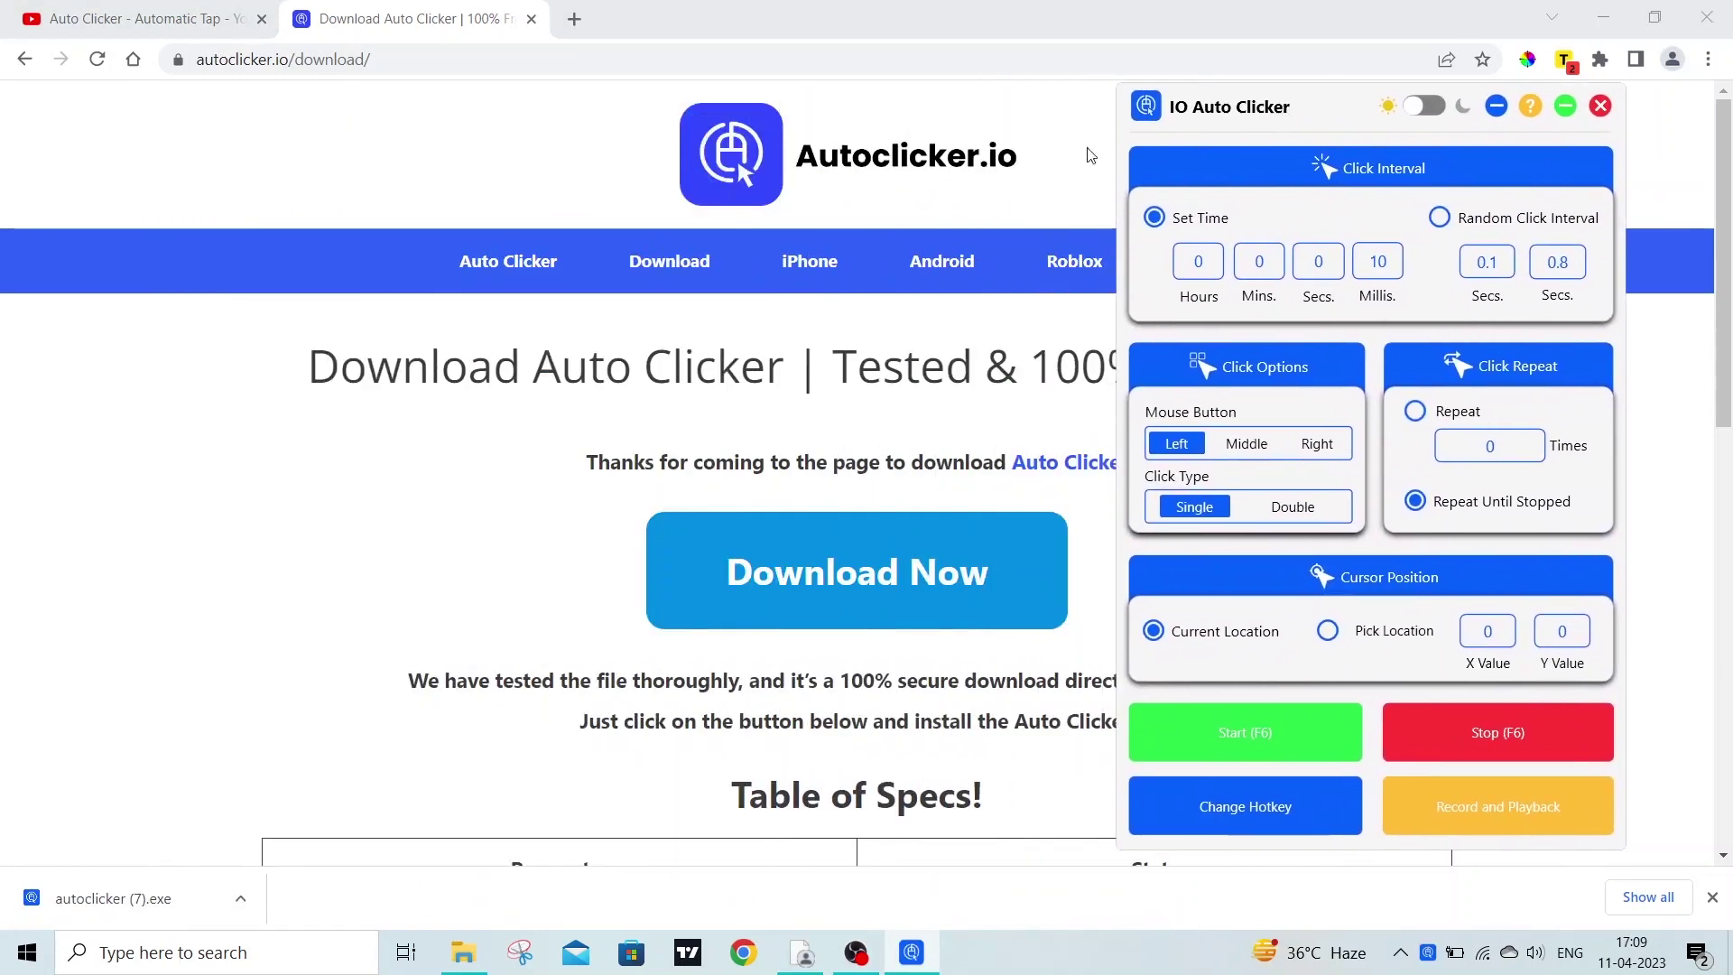
pyautogui.click(880, 176)
pyautogui.scroll(-9, 658, 483)
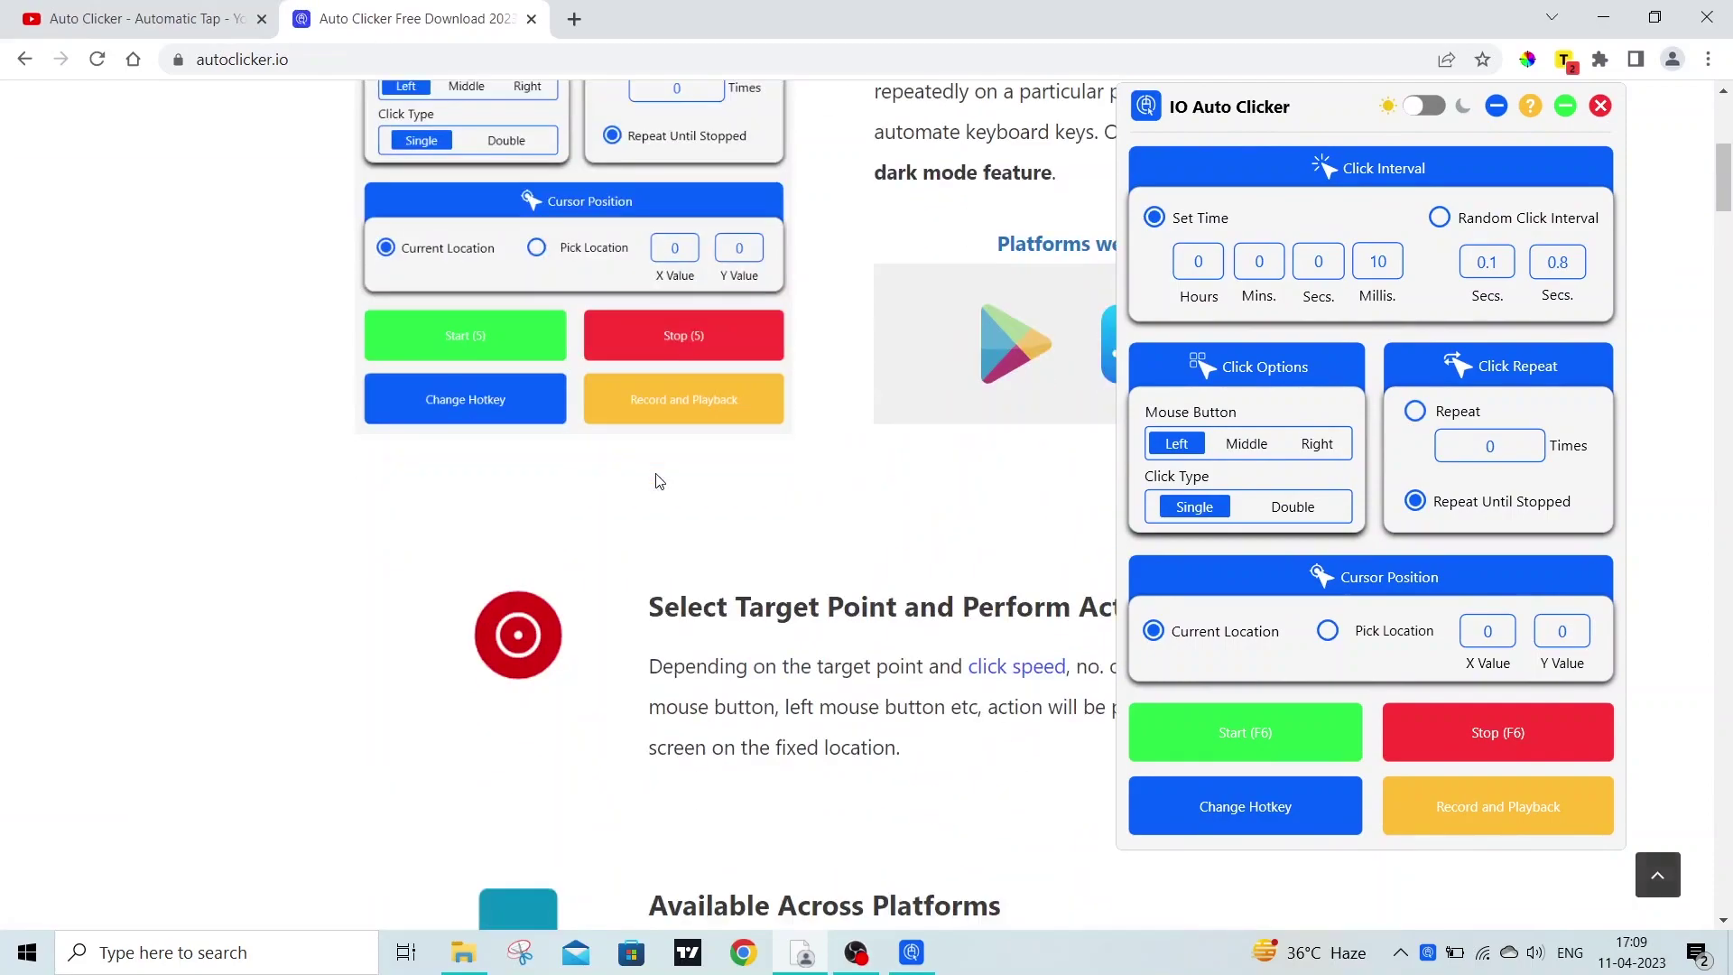
pyautogui.middleClick(654, 481)
pyautogui.scroll(-20, 690, 760)
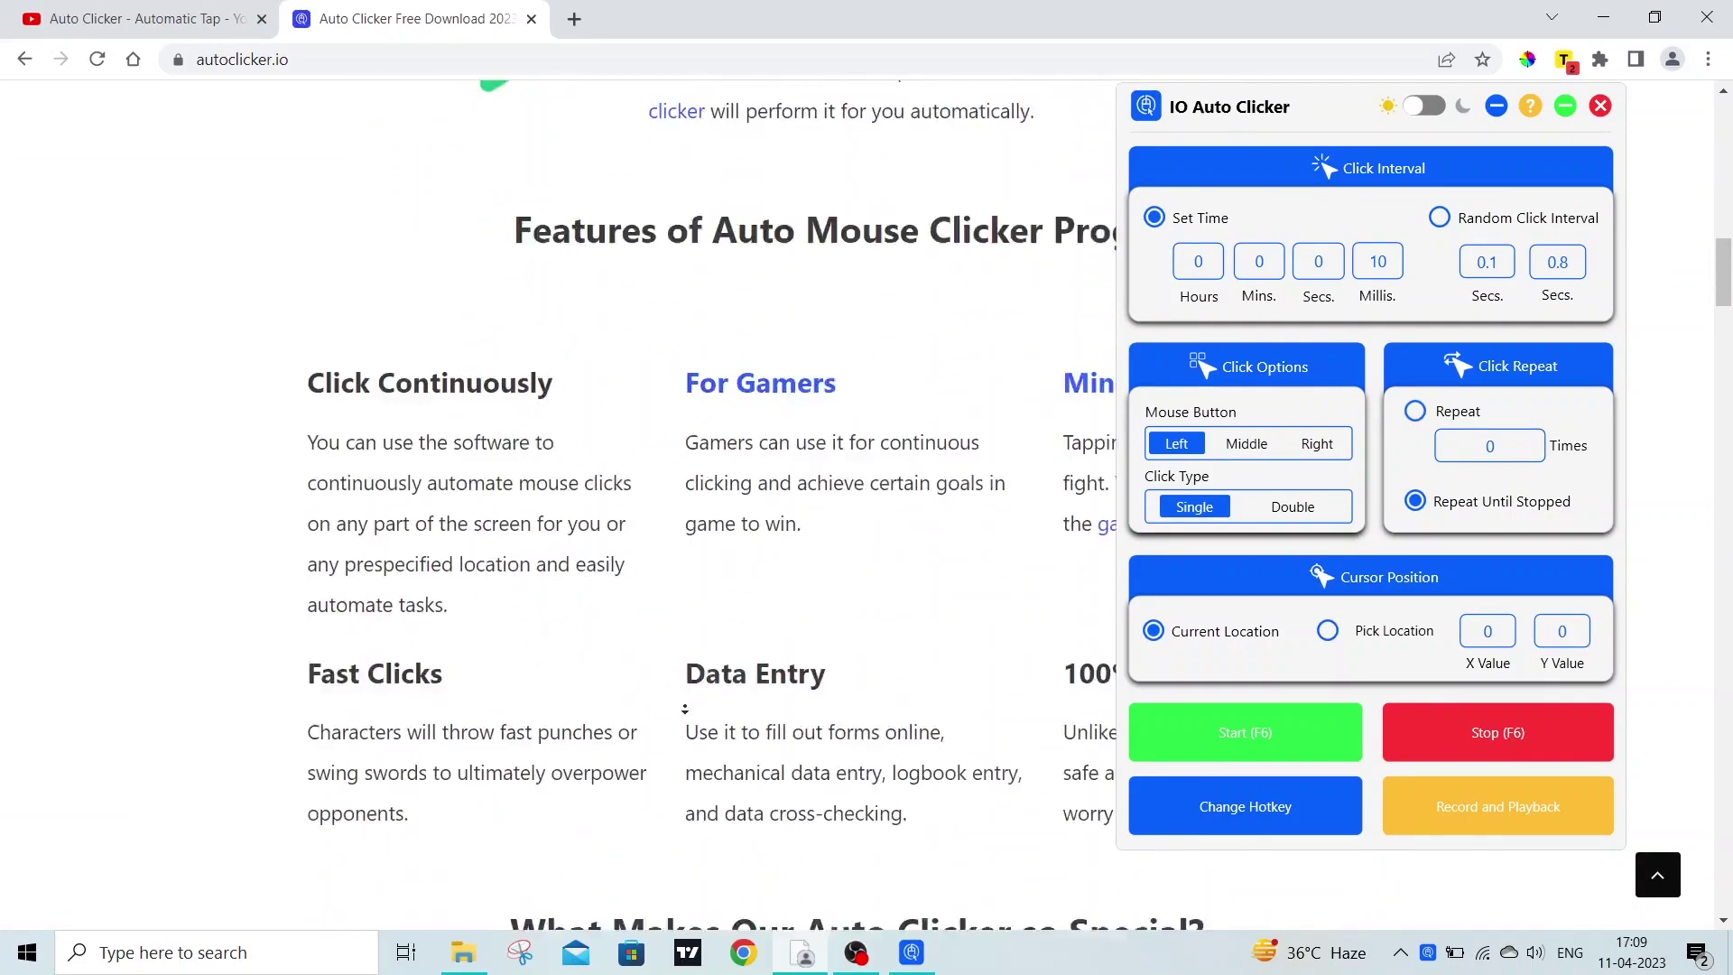
pyautogui.scroll(-15, 689, 760)
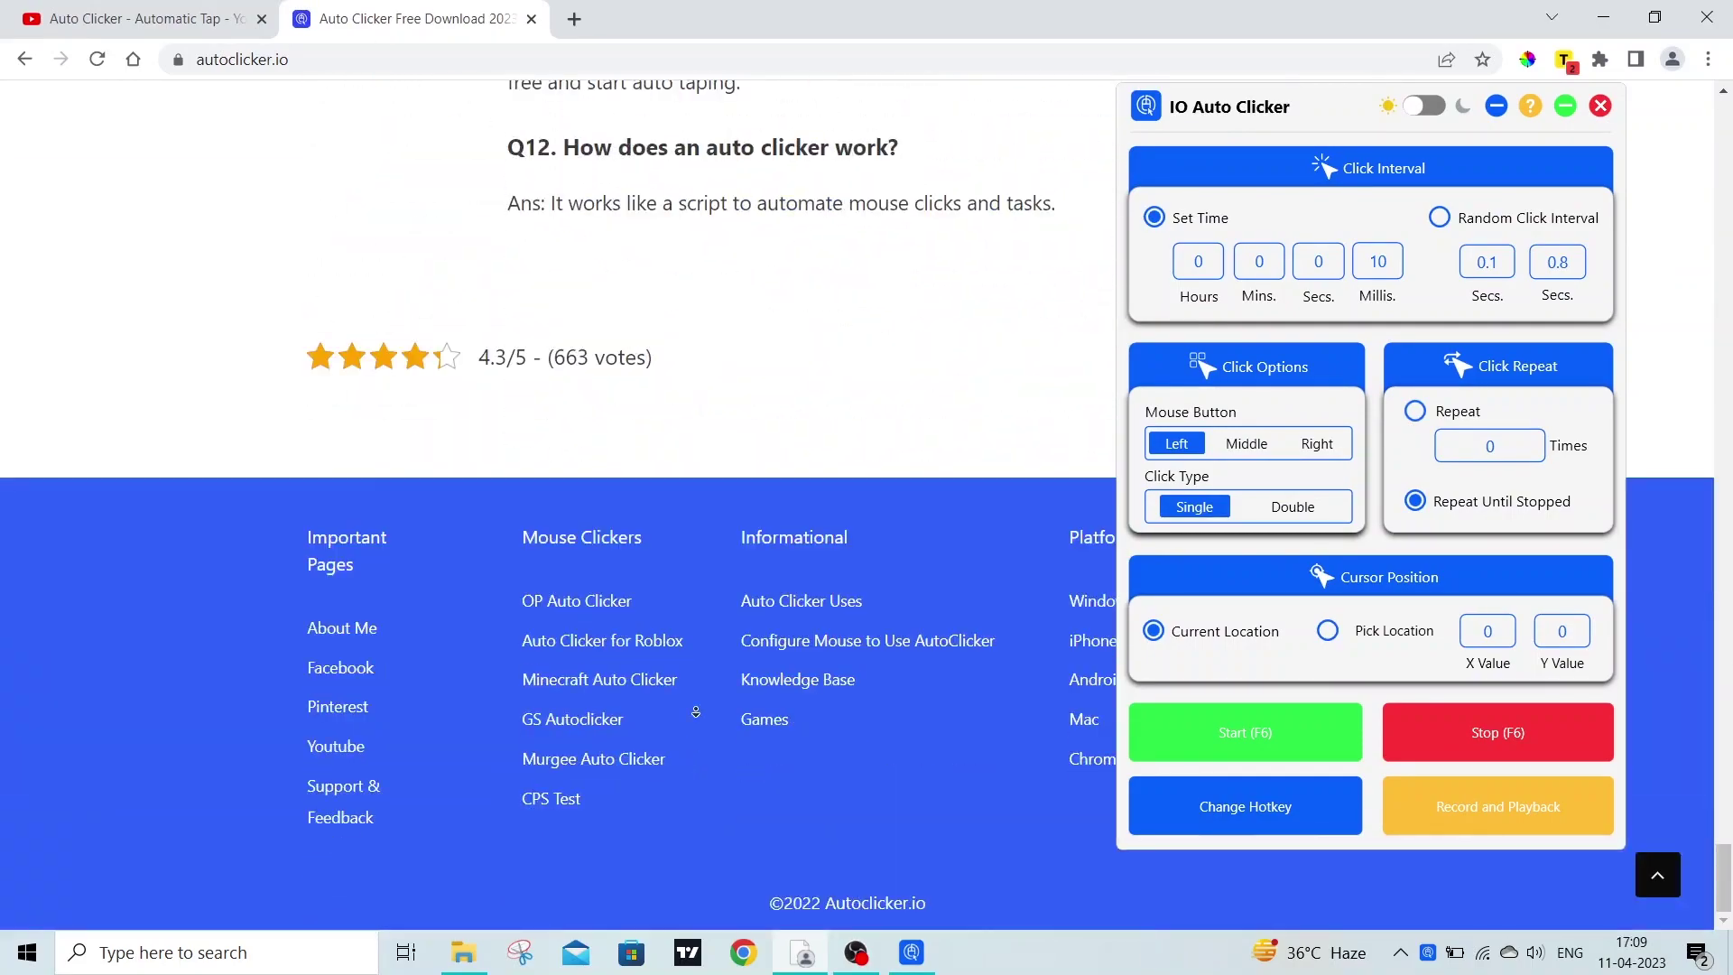
pyautogui.click(541, 806)
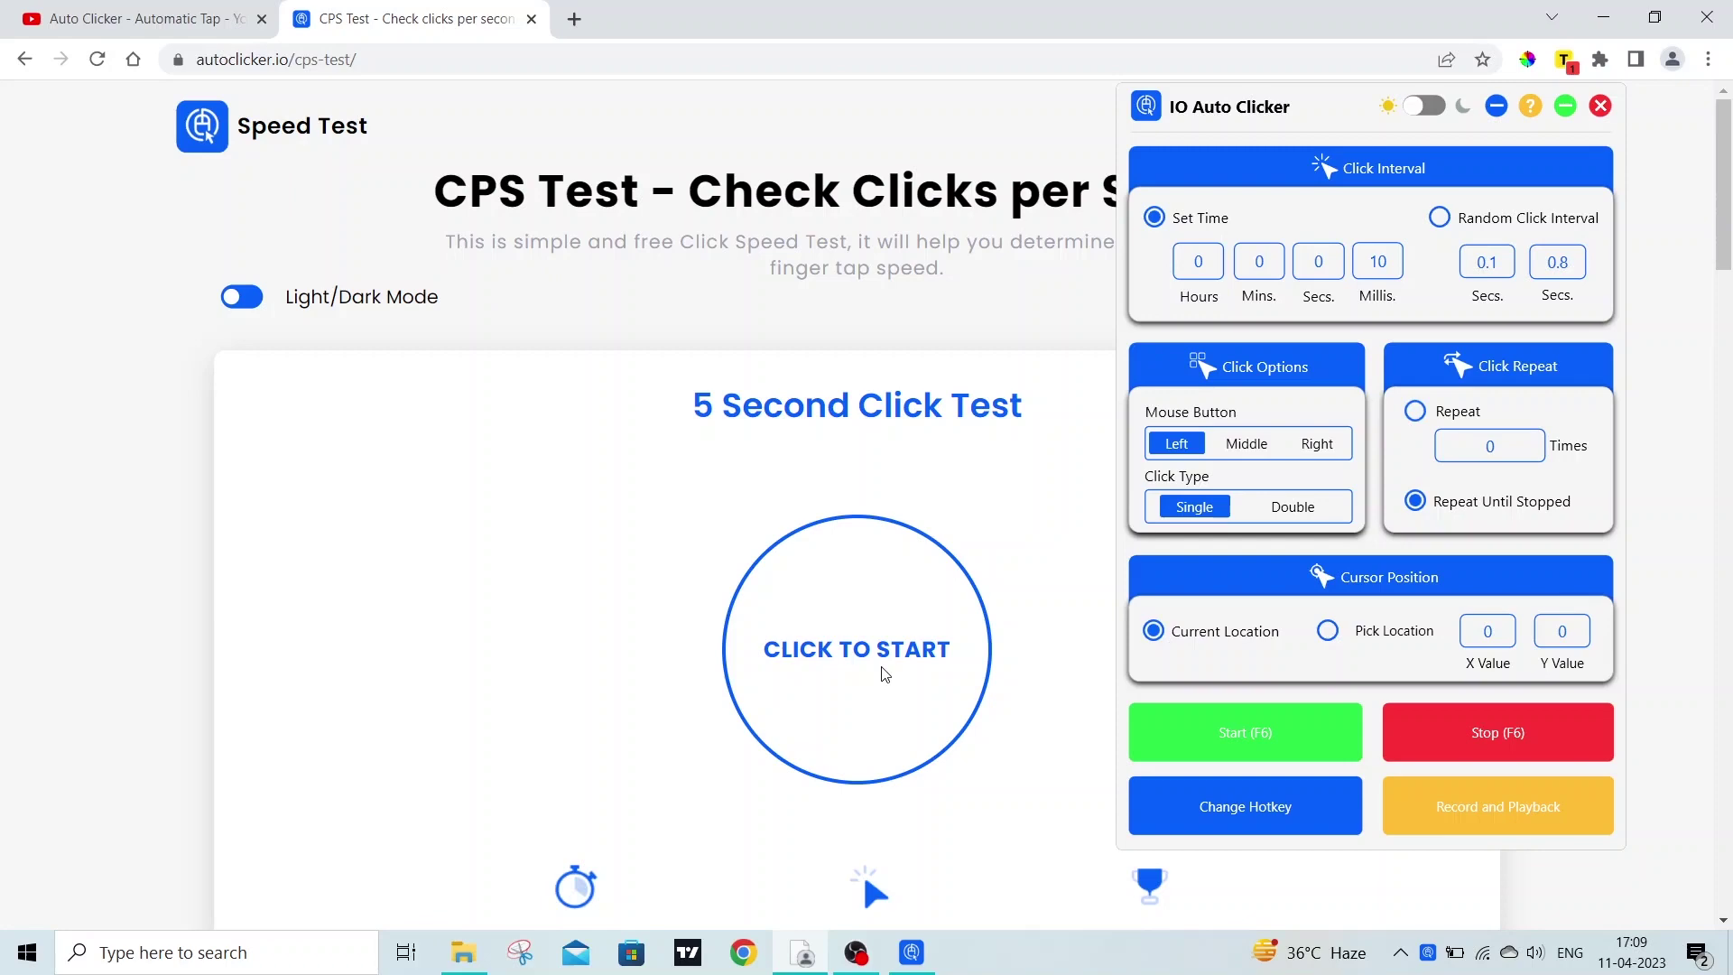
# Auto-click the 5 Second Click Test at 10 ms with F6, scoring 4.20 cps, then reset it
pyautogui.moveTo(1729, 254); pyautogui.dragTo(1728, 292)
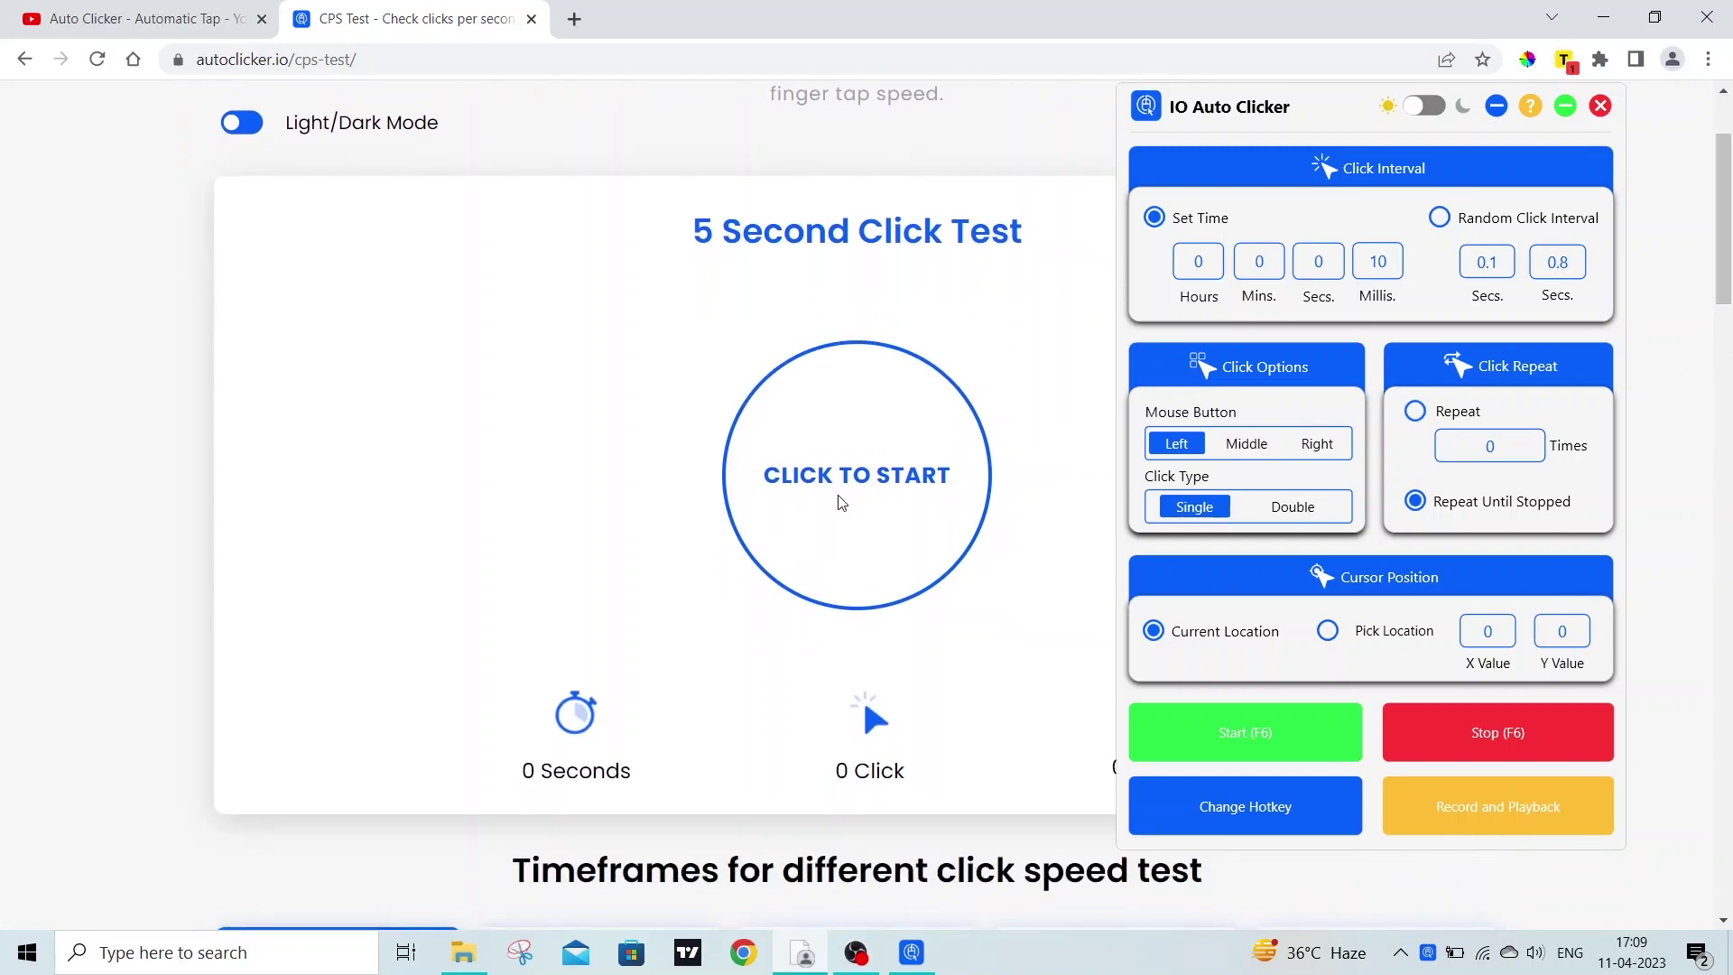
pyautogui.press('F6')
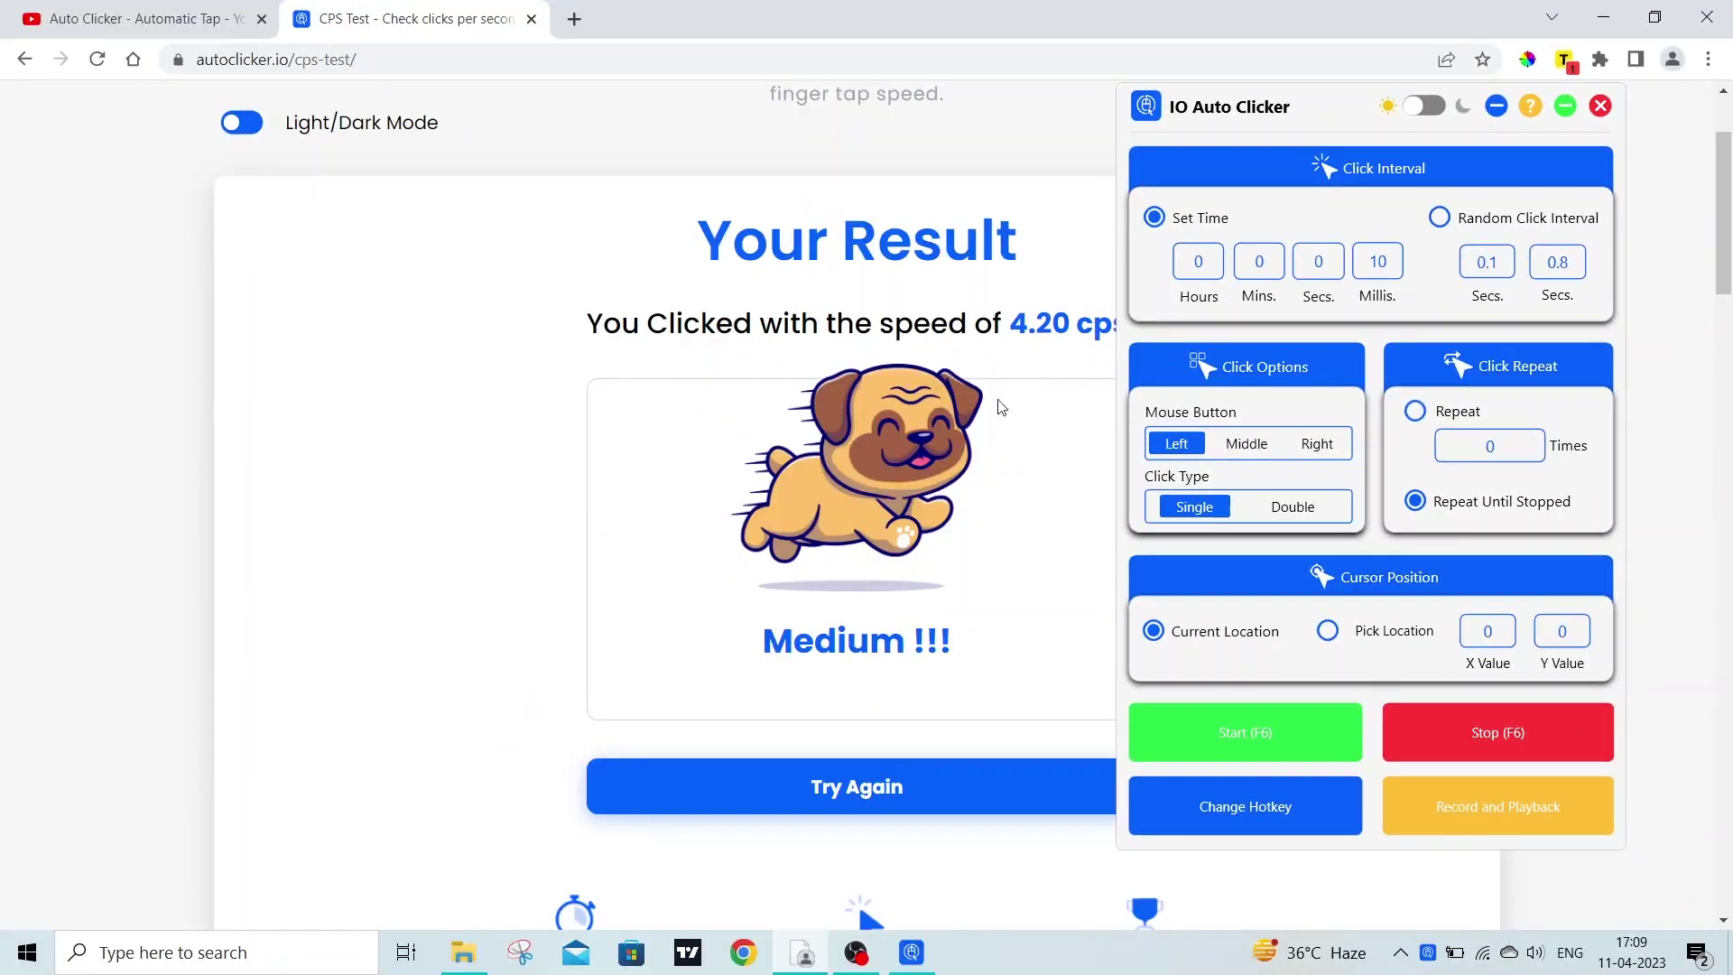
pyautogui.moveTo(1210, 108); pyautogui.dragTo(1289, 147)
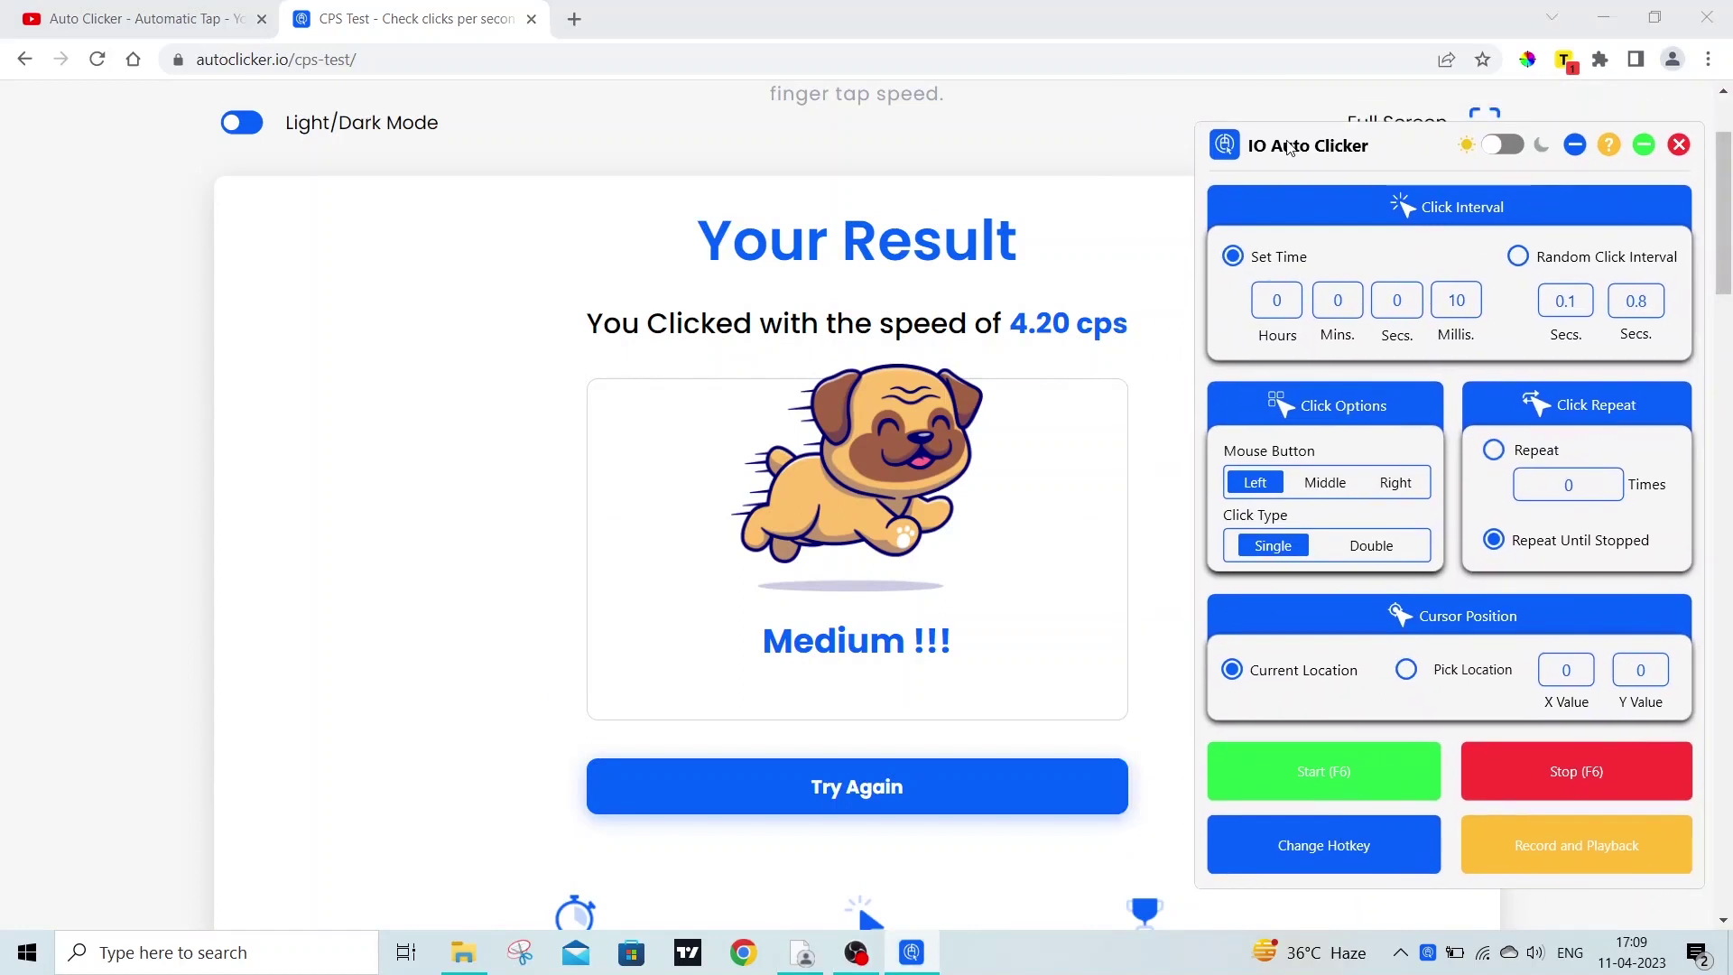
pyautogui.click(901, 790)
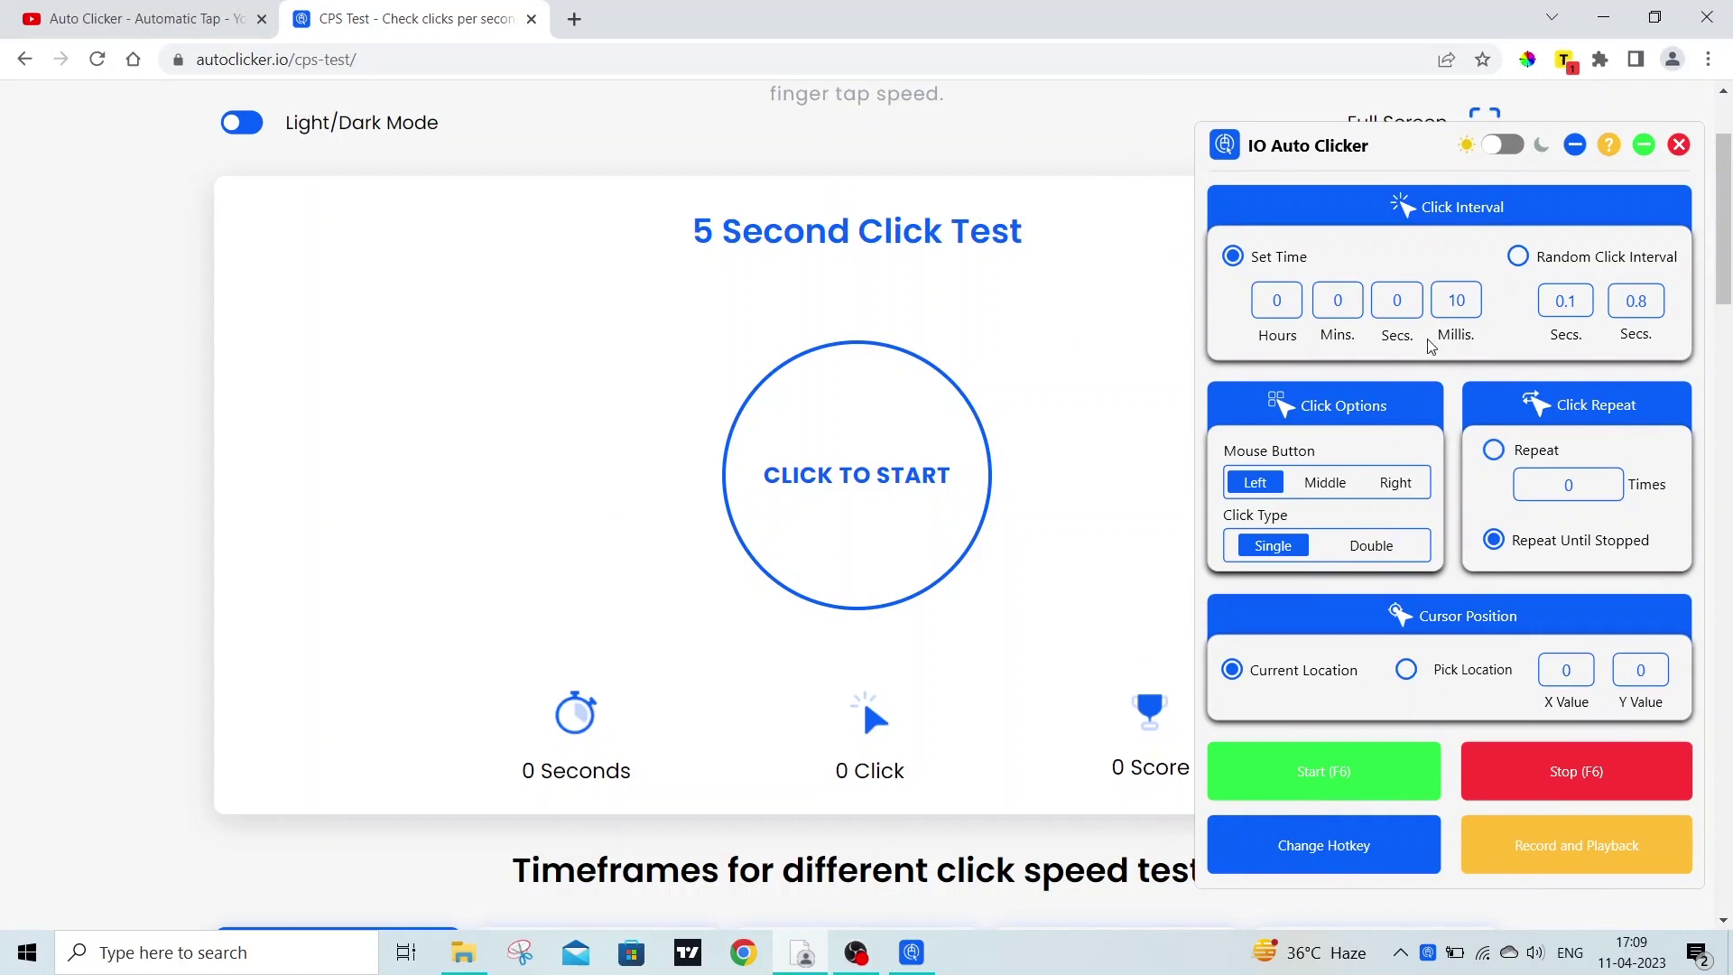
# Set the interval to 100 ms and auto-click the test with F6, scoring 9.40 cps
pyautogui.click(1474, 294)
pyautogui.write('0')
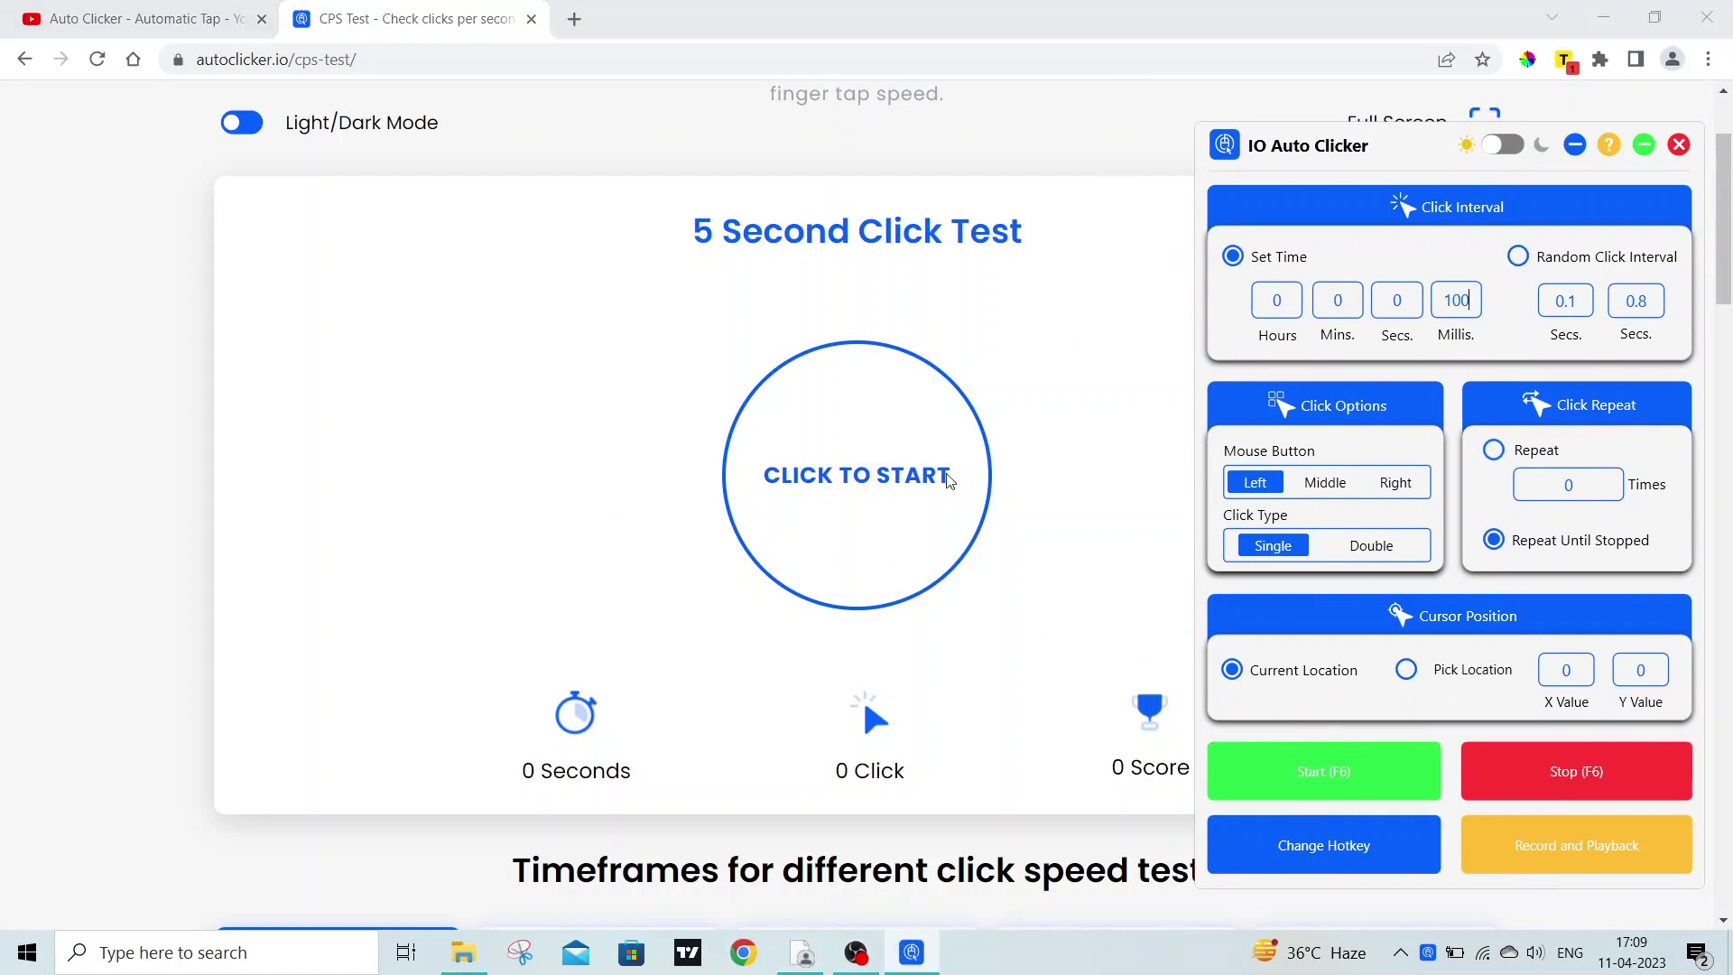
pyautogui.moveTo(1312, 167)
pyautogui.mouseDown()
pyautogui.moveTo(1247, 186)
pyautogui.moveTo(1309, 135)
pyautogui.mouseUp()
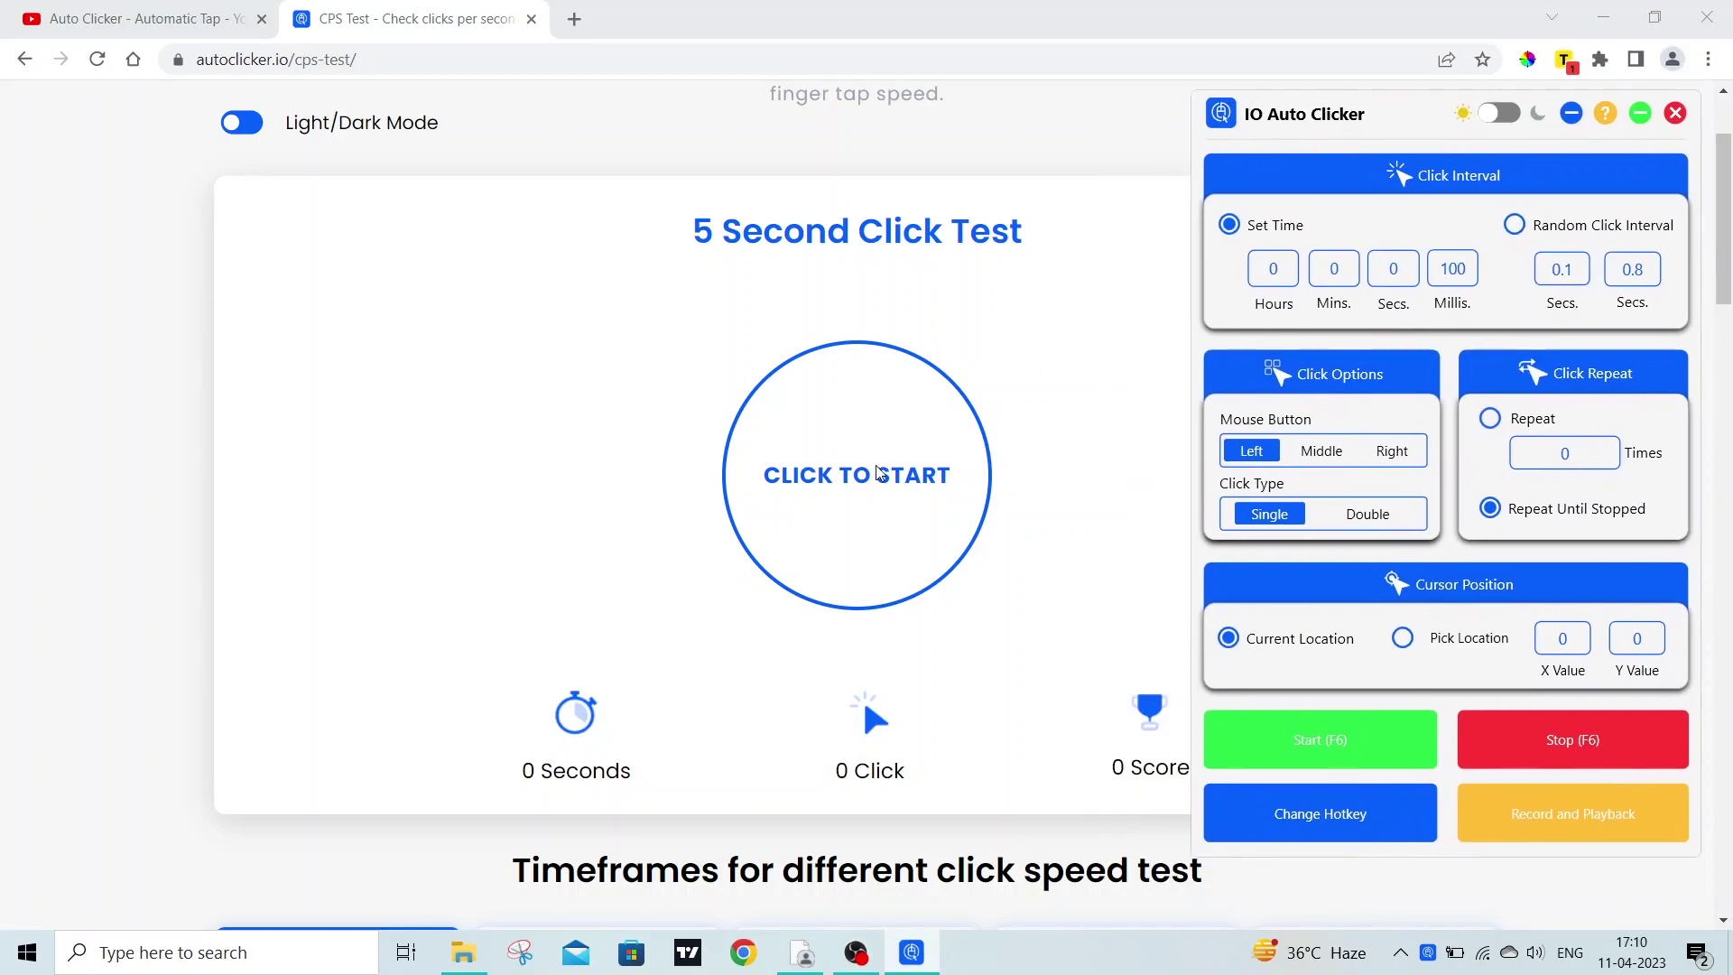
pyautogui.press('F6')
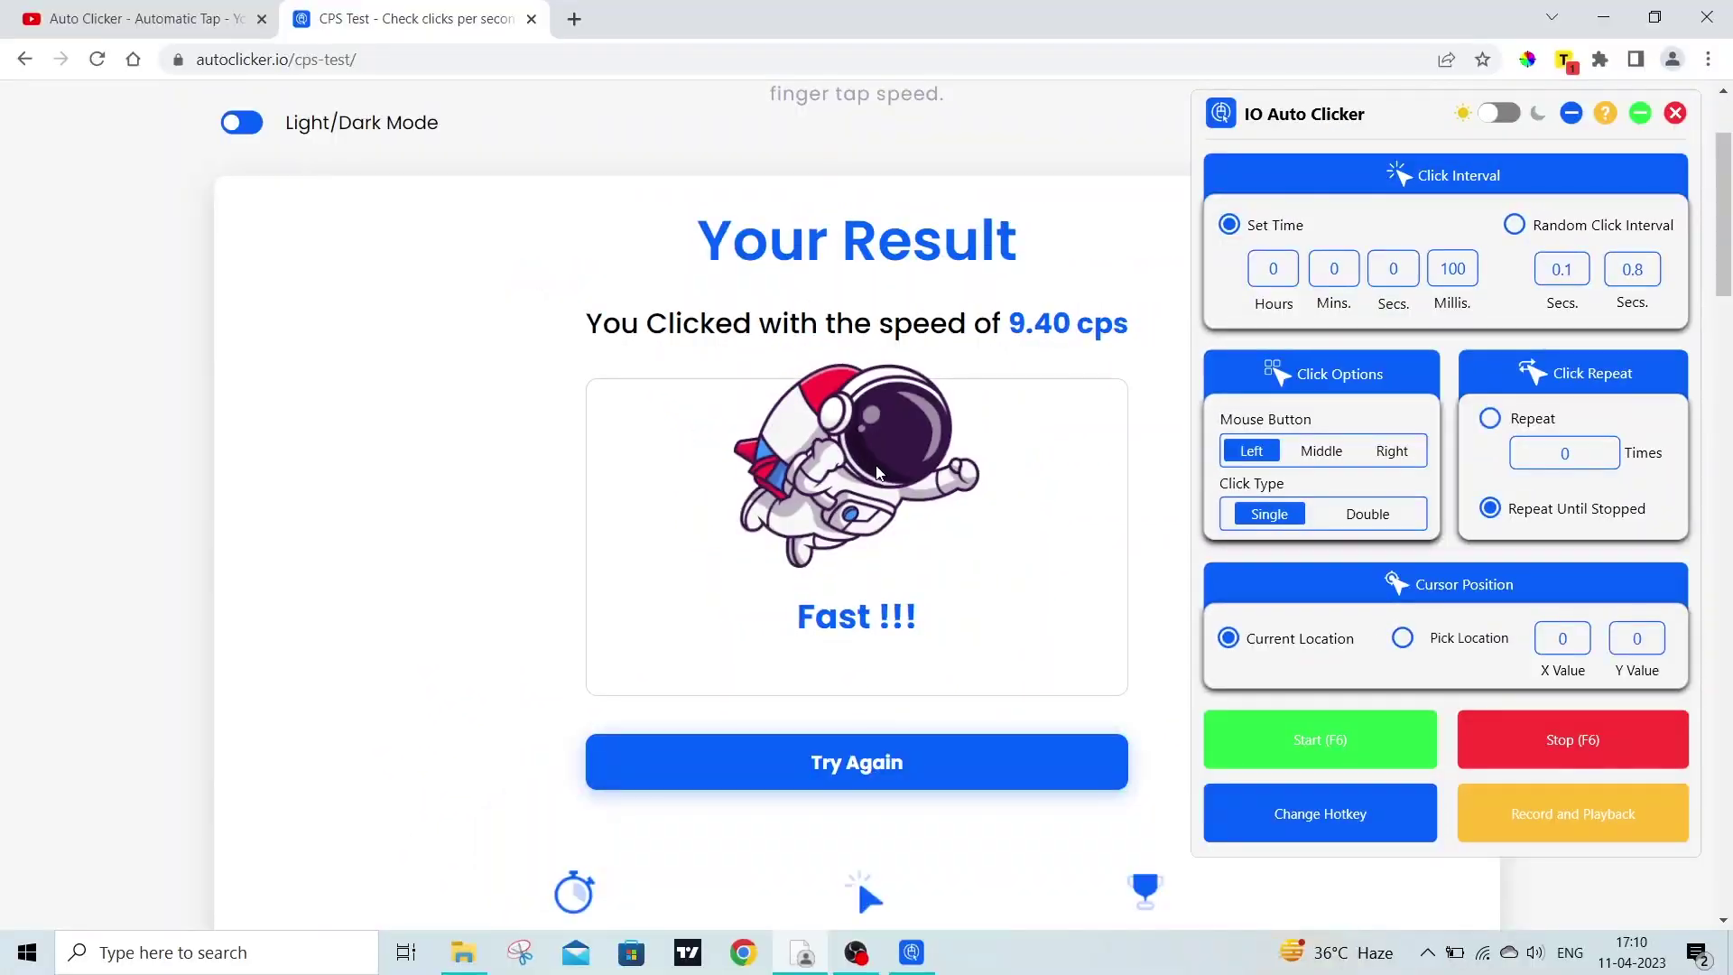
# Change the interval to 50 ms and rerun the test for 14.80 cps, then reset it
pyautogui.click(1469, 268)
pyautogui.doubleClick(1470, 268)
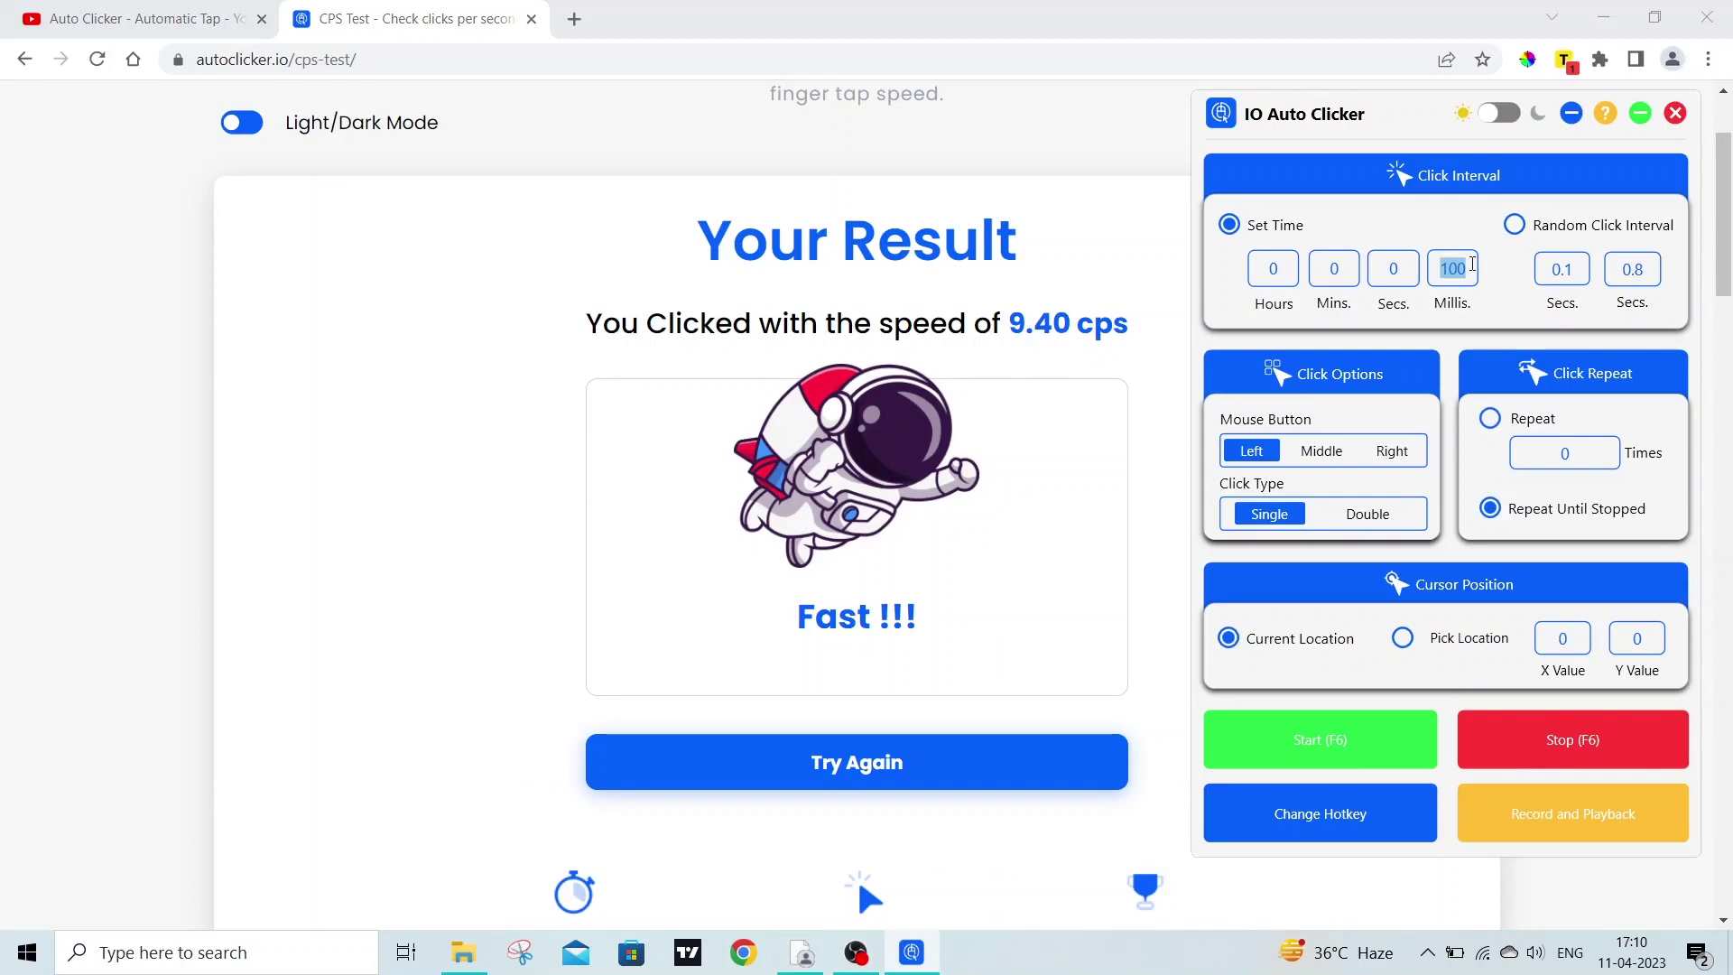
pyautogui.click(1471, 268)
pyautogui.doubleClick(1472, 264)
pyautogui.write('50')
pyautogui.doubleClick(1472, 263)
pyautogui.click(871, 772)
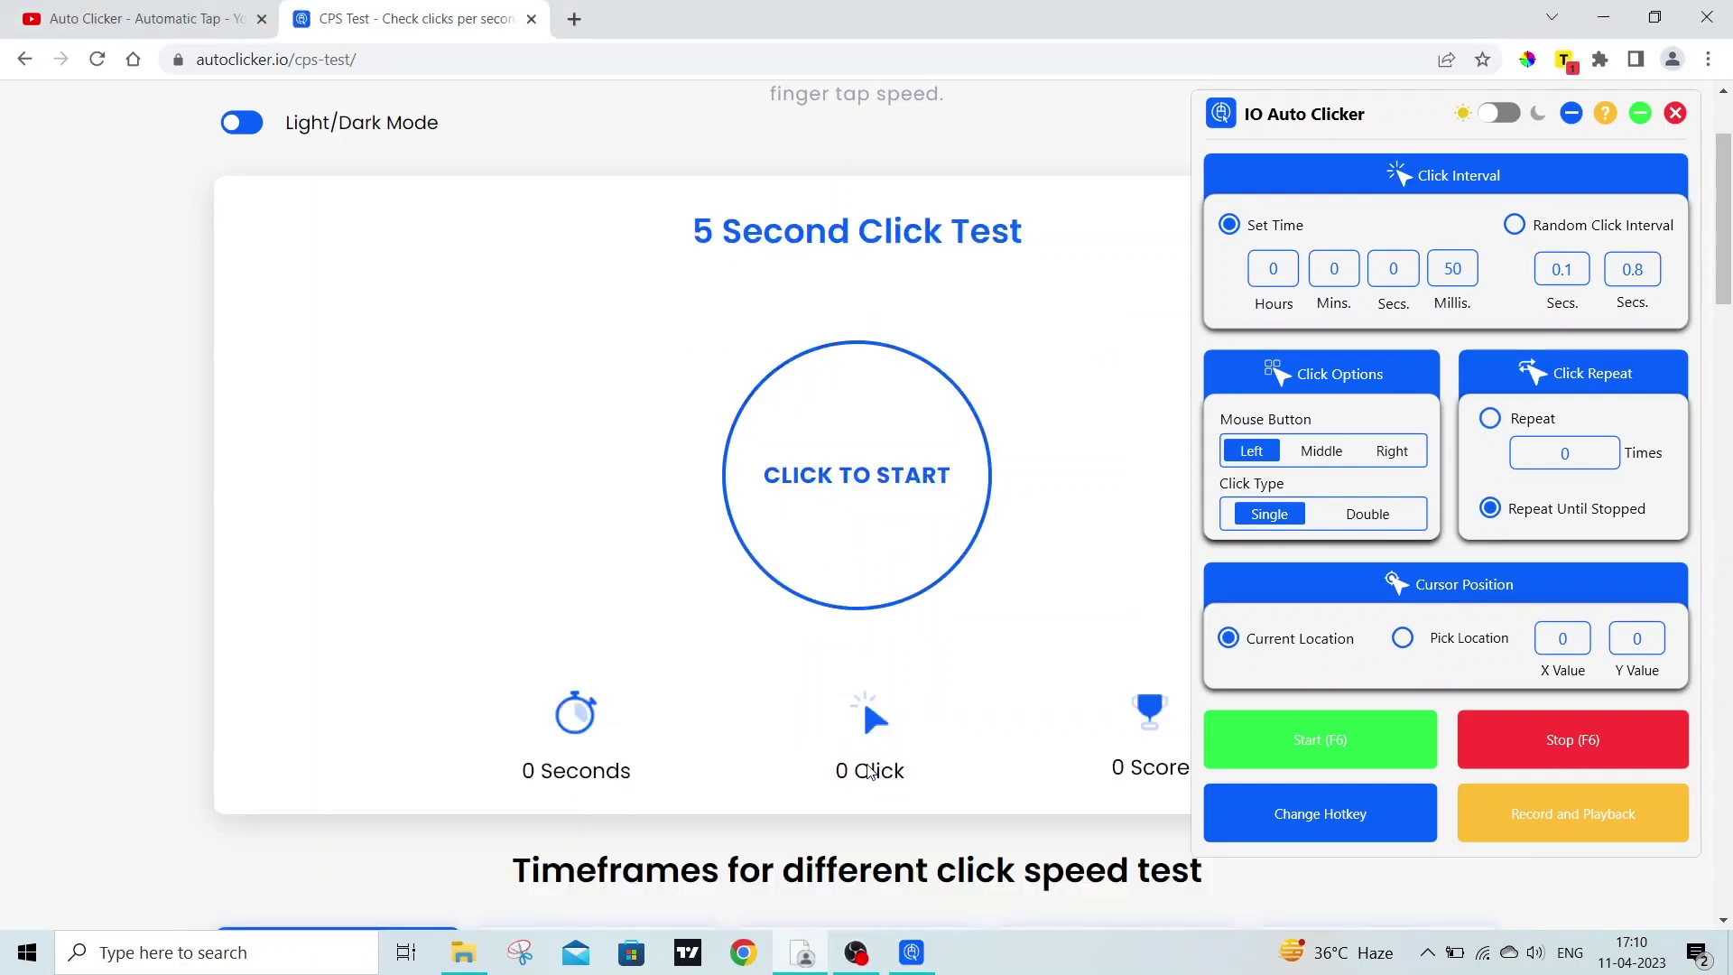
pyautogui.click(891, 481)
pyautogui.press('F6')
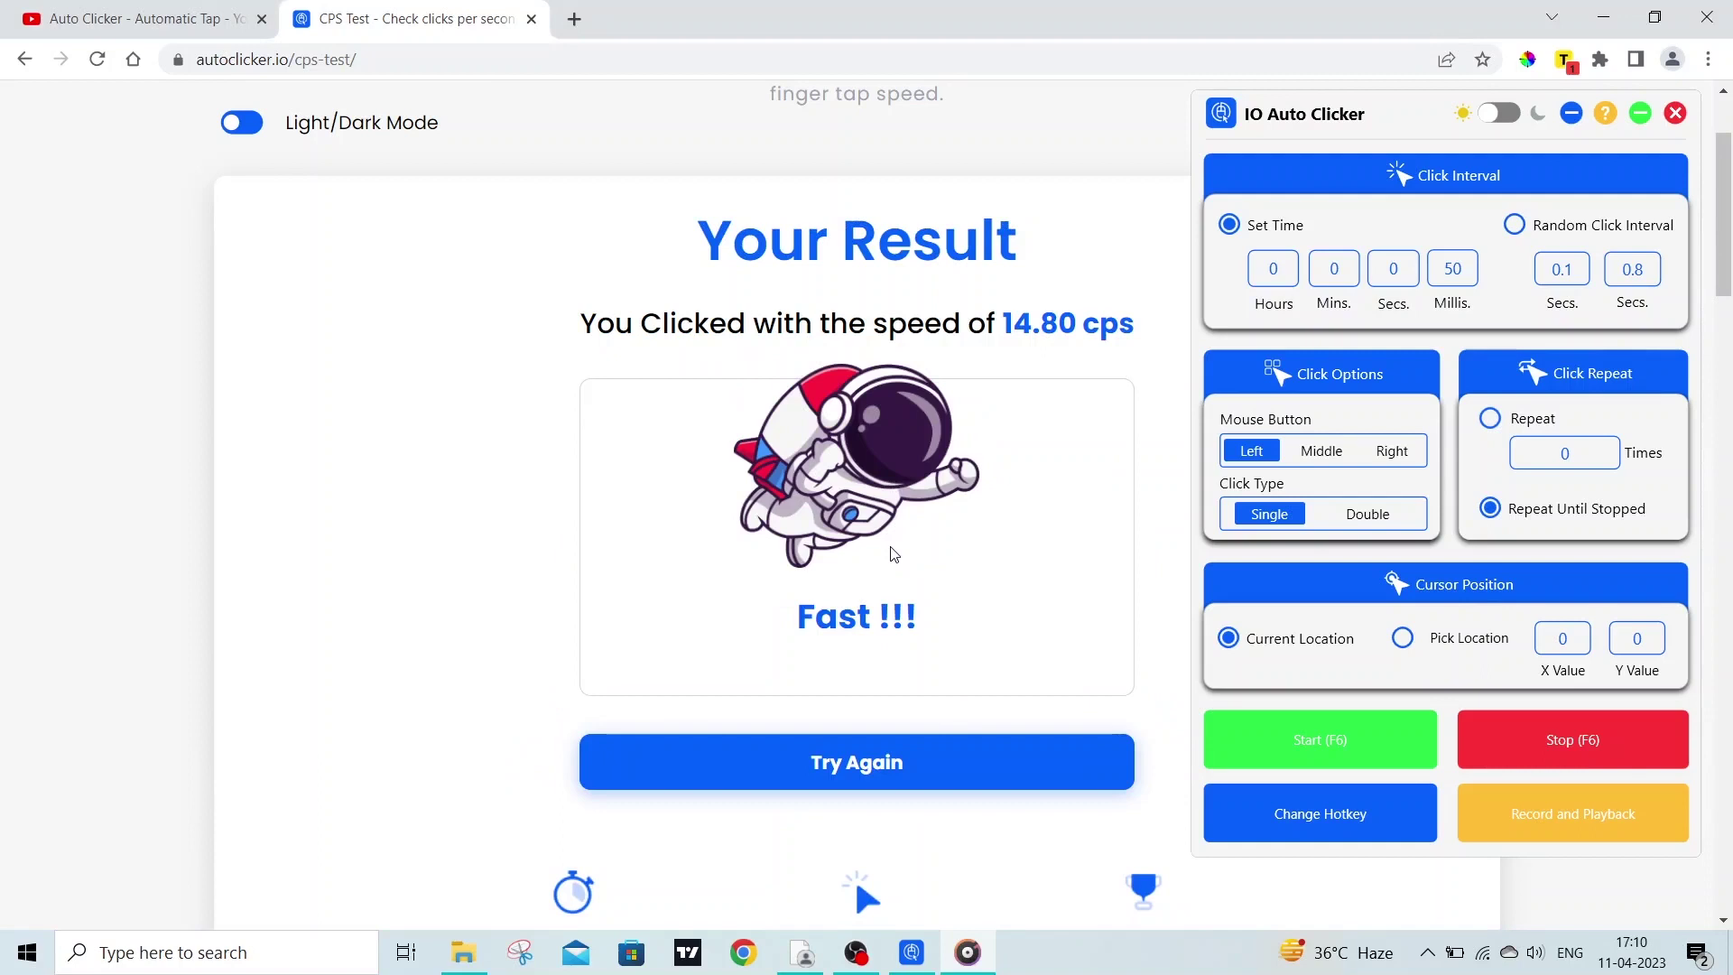
pyautogui.click(856, 773)
# Set the interval to 20 ms and run the click test, scoring 32.60 cps, then reset it
pyautogui.click(1464, 269)
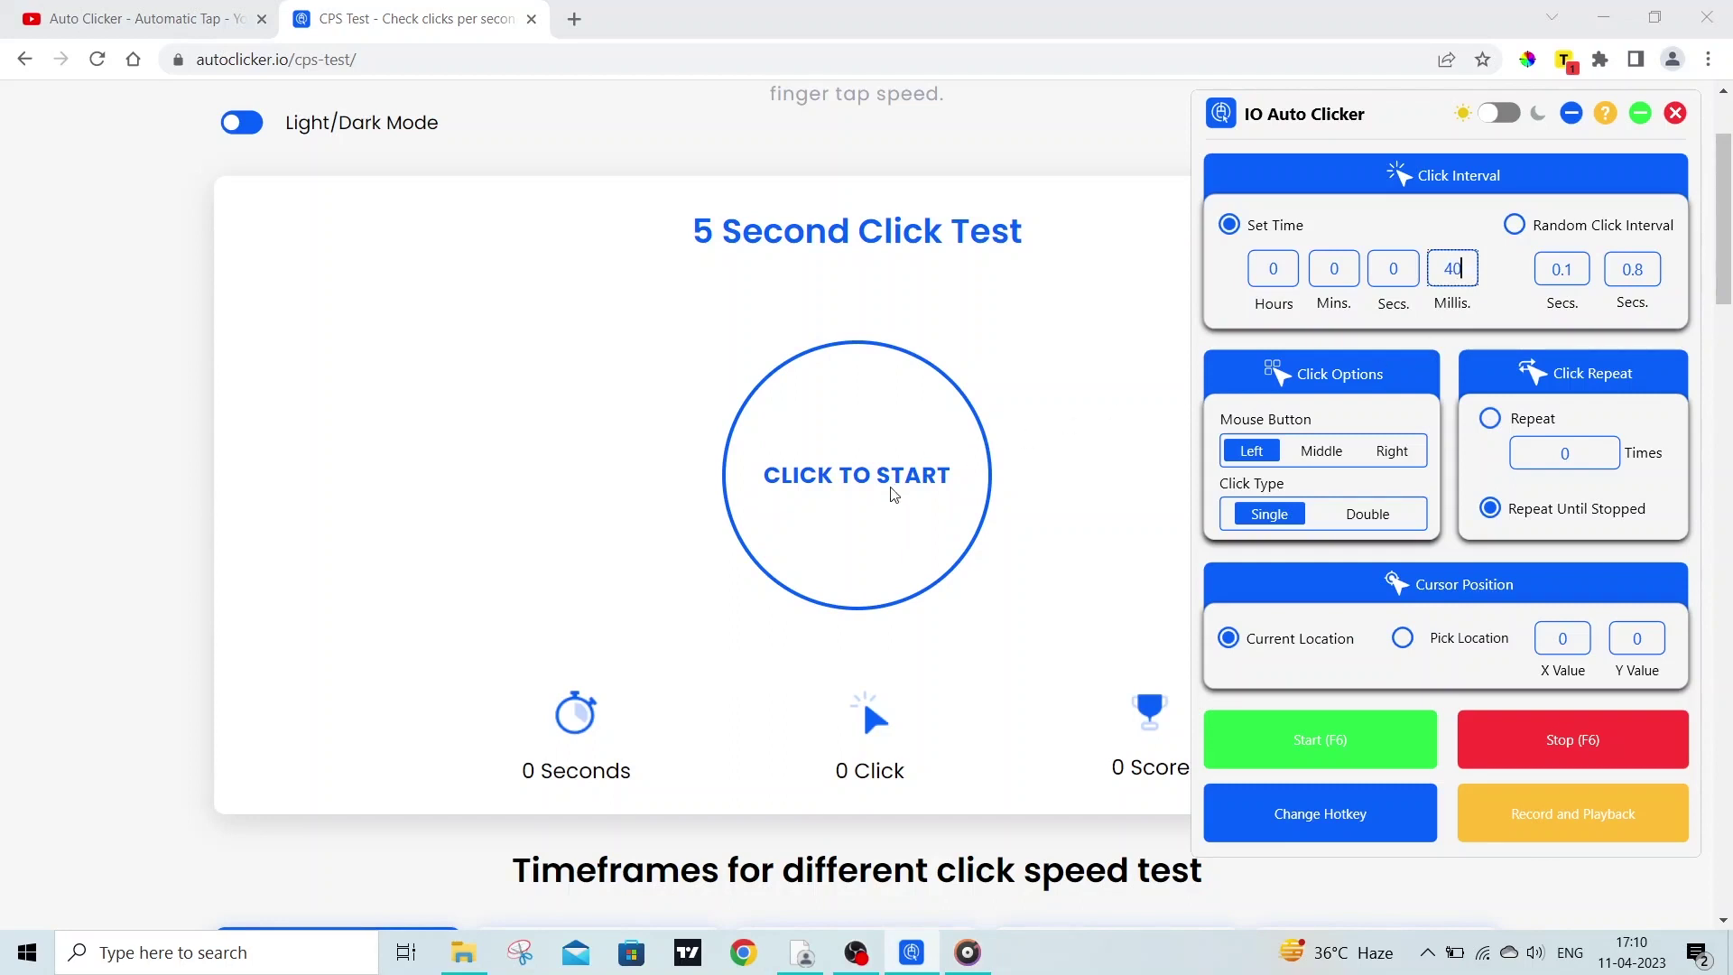
pyautogui.press('F6')
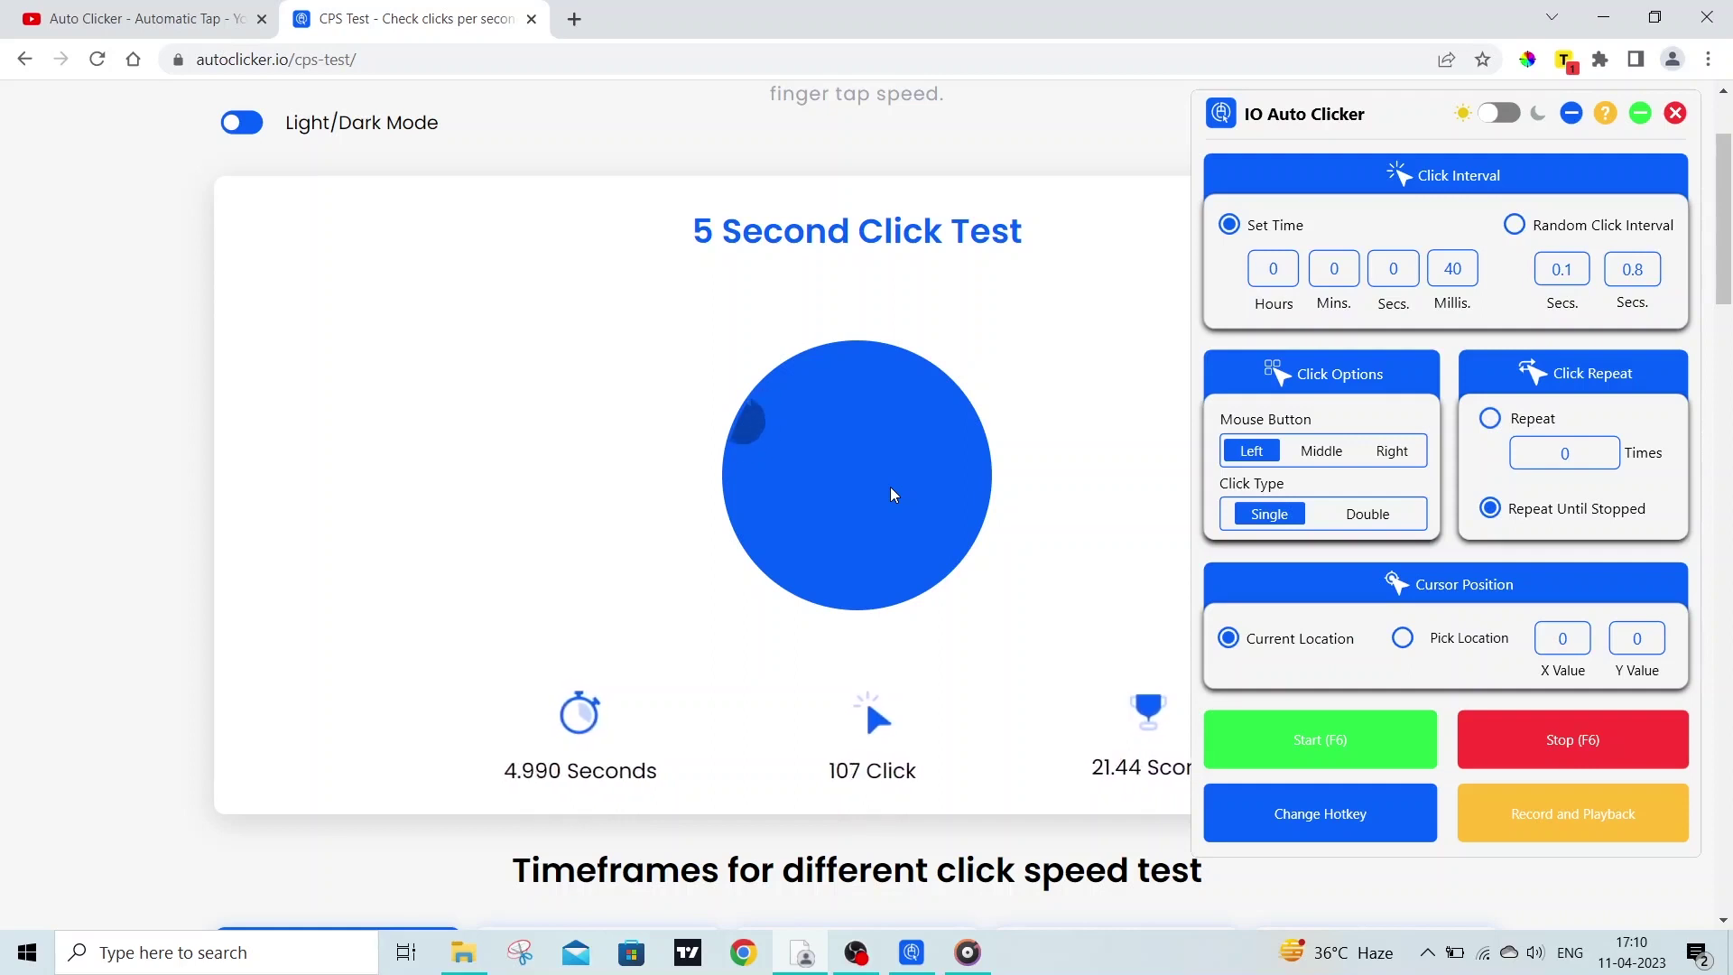
pyautogui.click(873, 785)
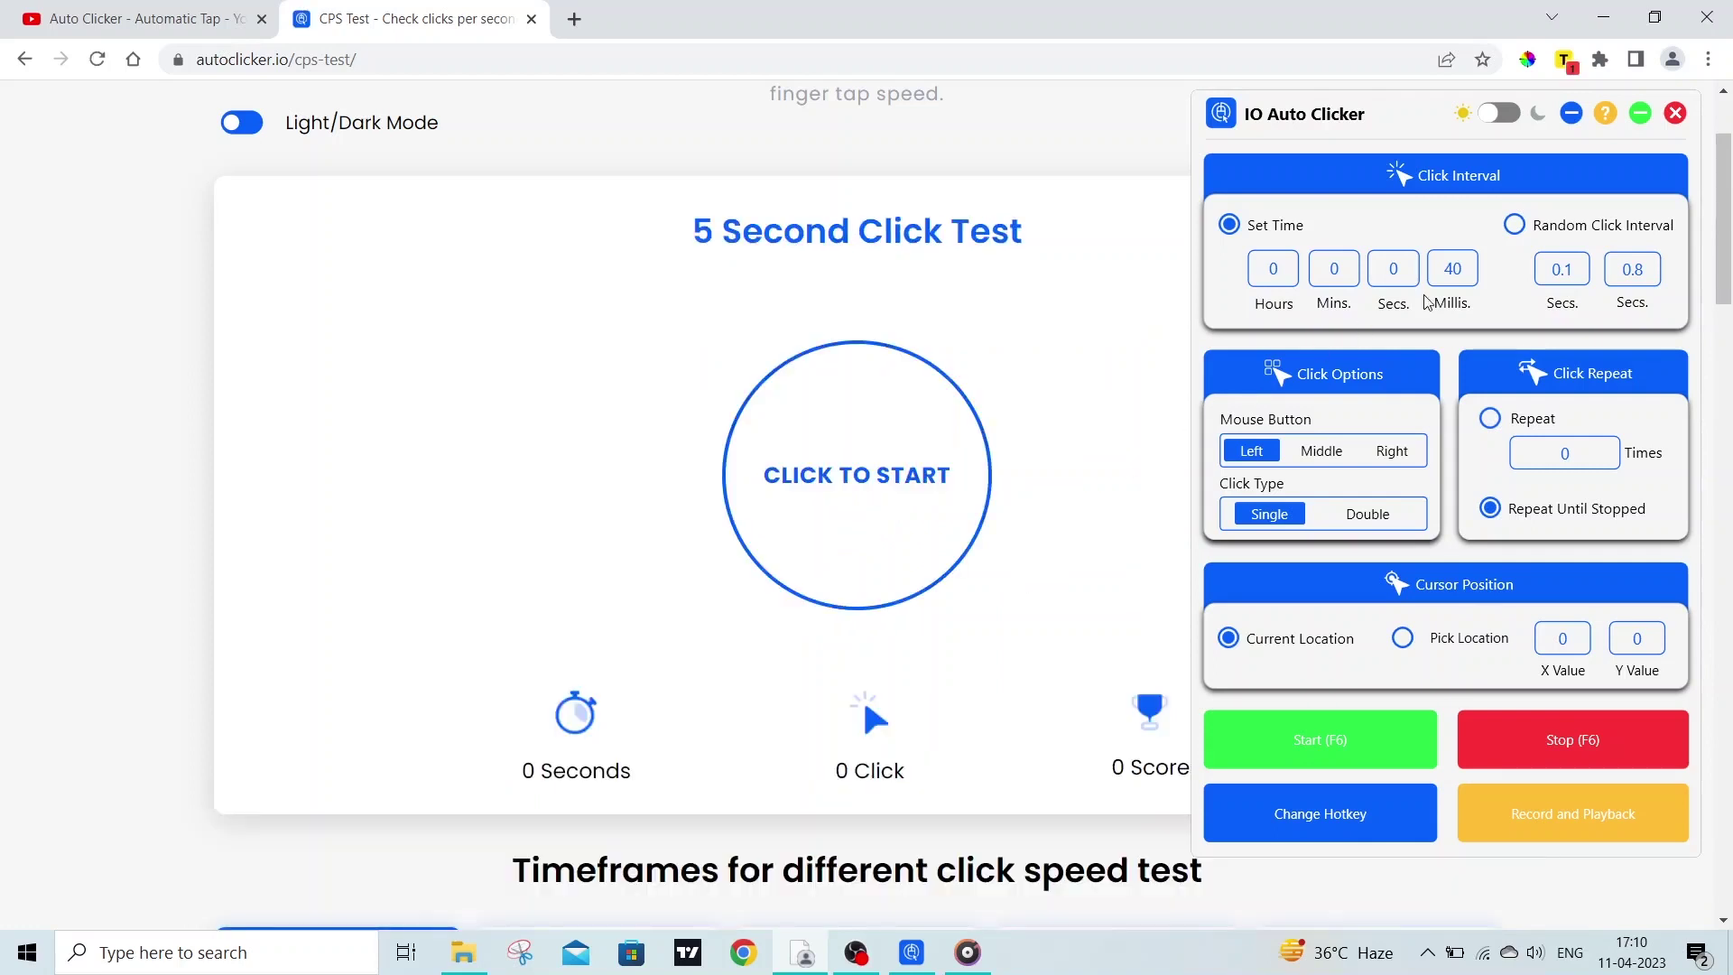
# Run another auto-click test, reset it, and lower the interval to 10 ms
pyautogui.click(1477, 272)
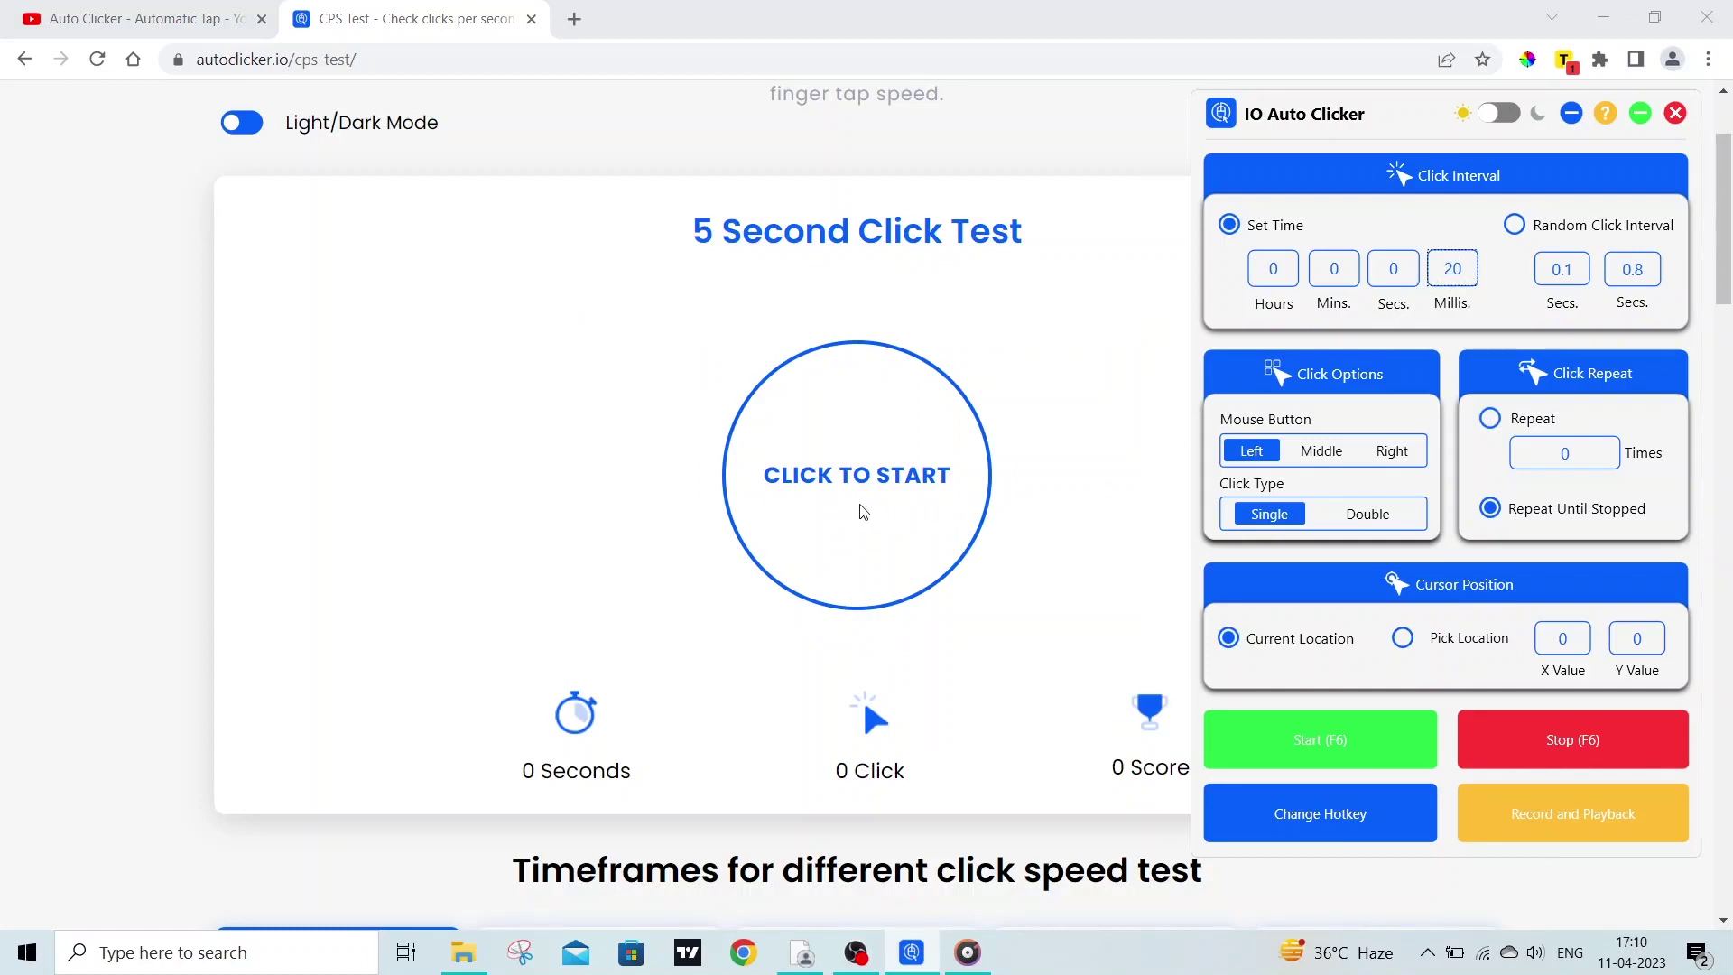
pyautogui.press('F6')
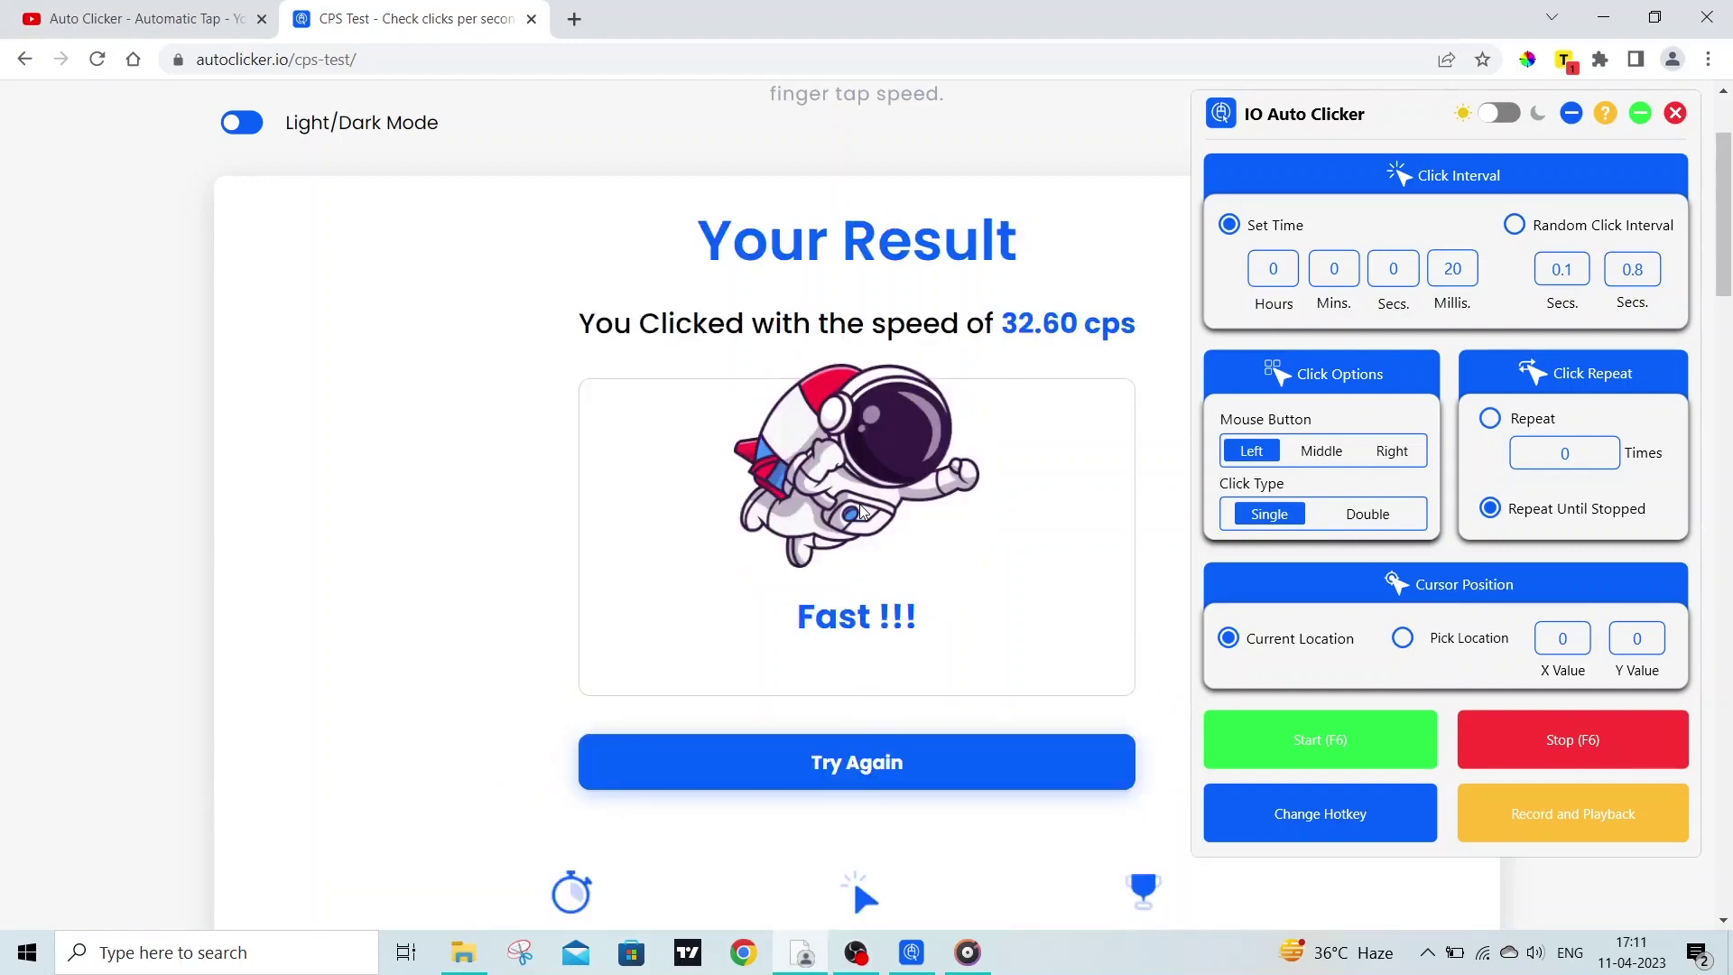
pyautogui.click(864, 742)
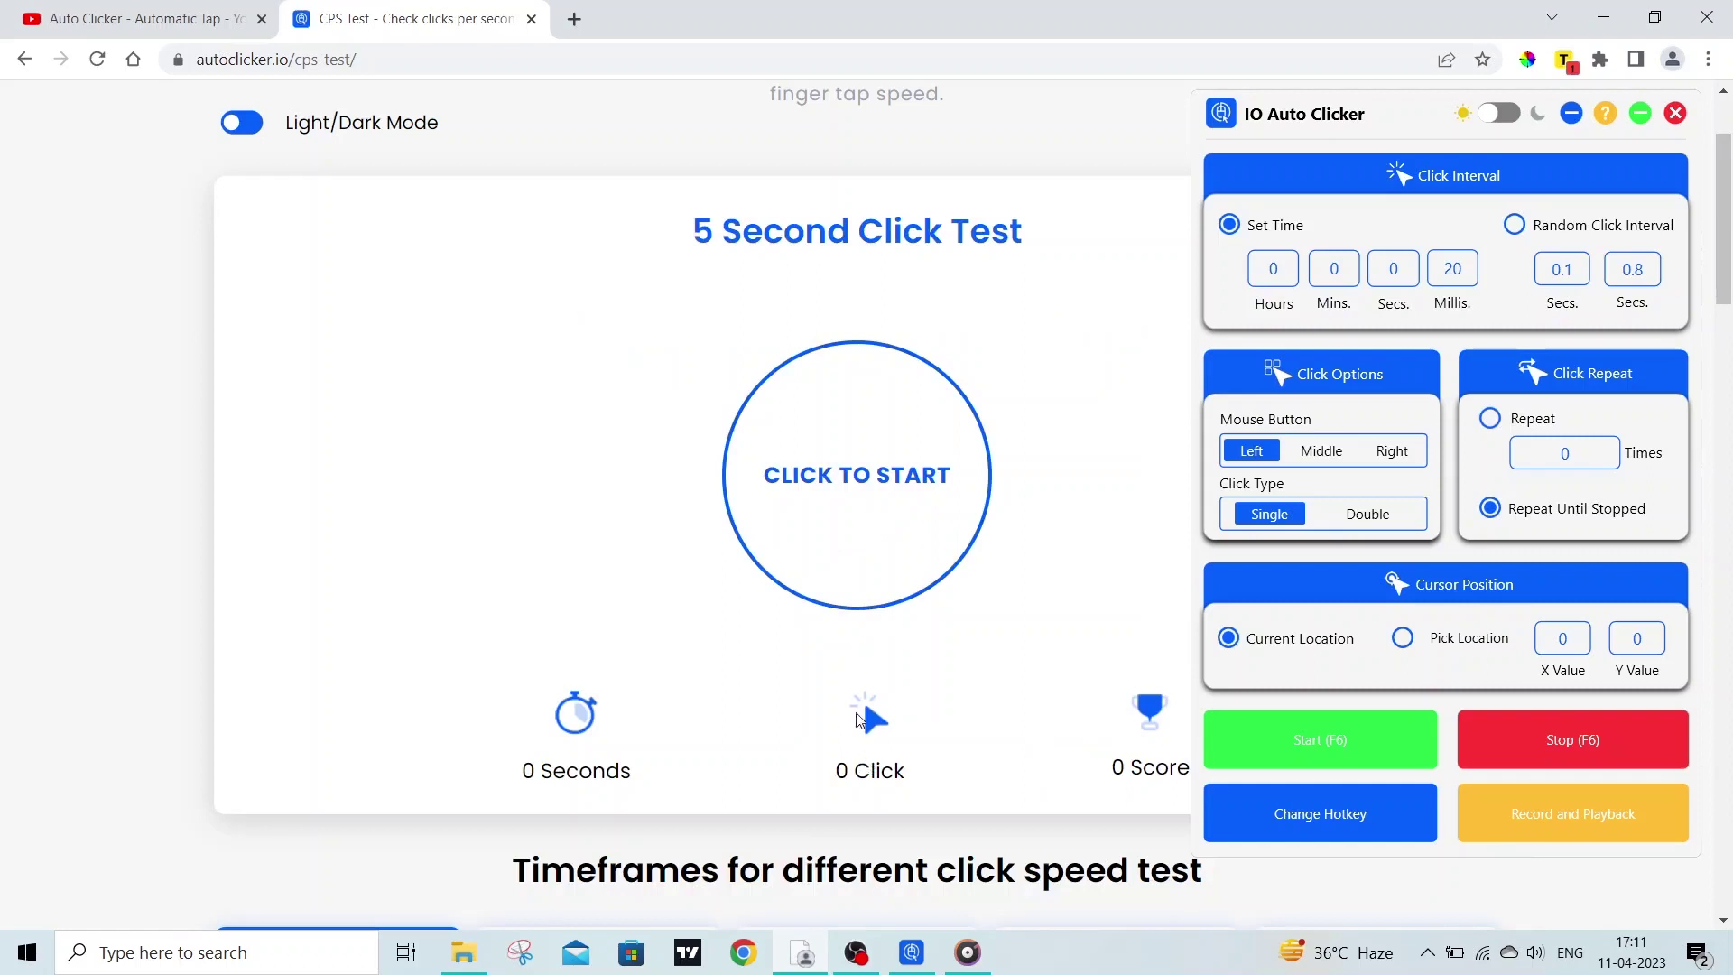
pyautogui.click(1469, 277)
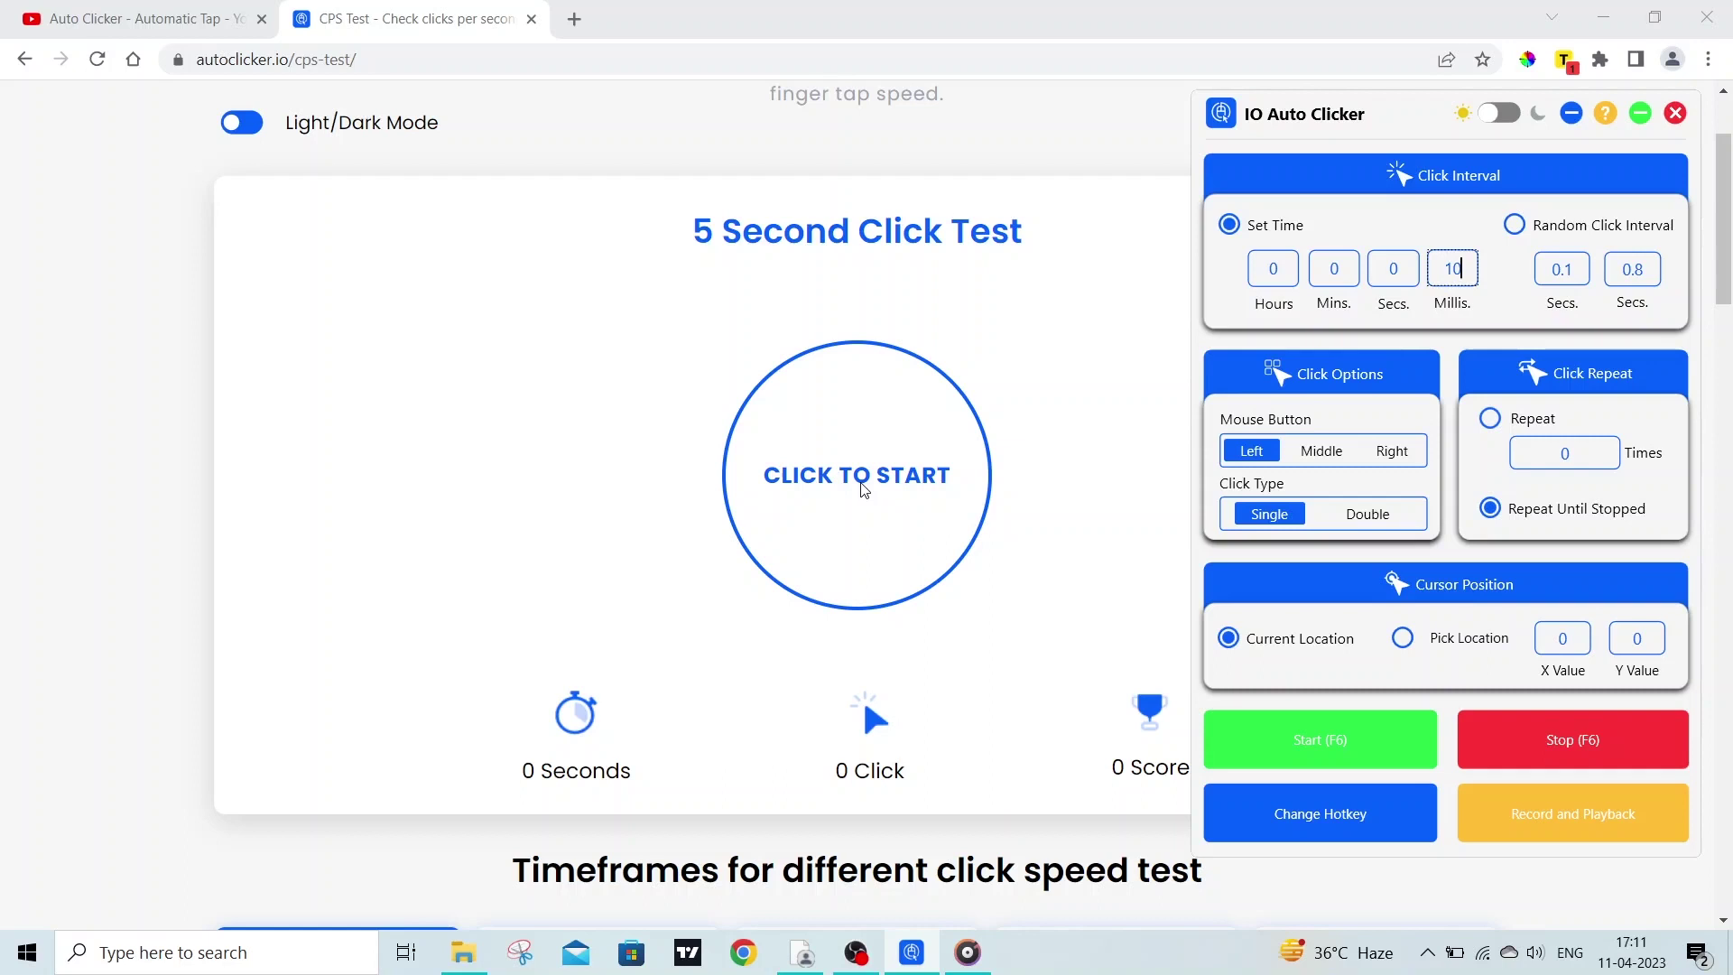
# Run the test at 10 ms (66.00 cps) and at 5 ms (71.20 cps), resetting after each
pyautogui.press('F6')
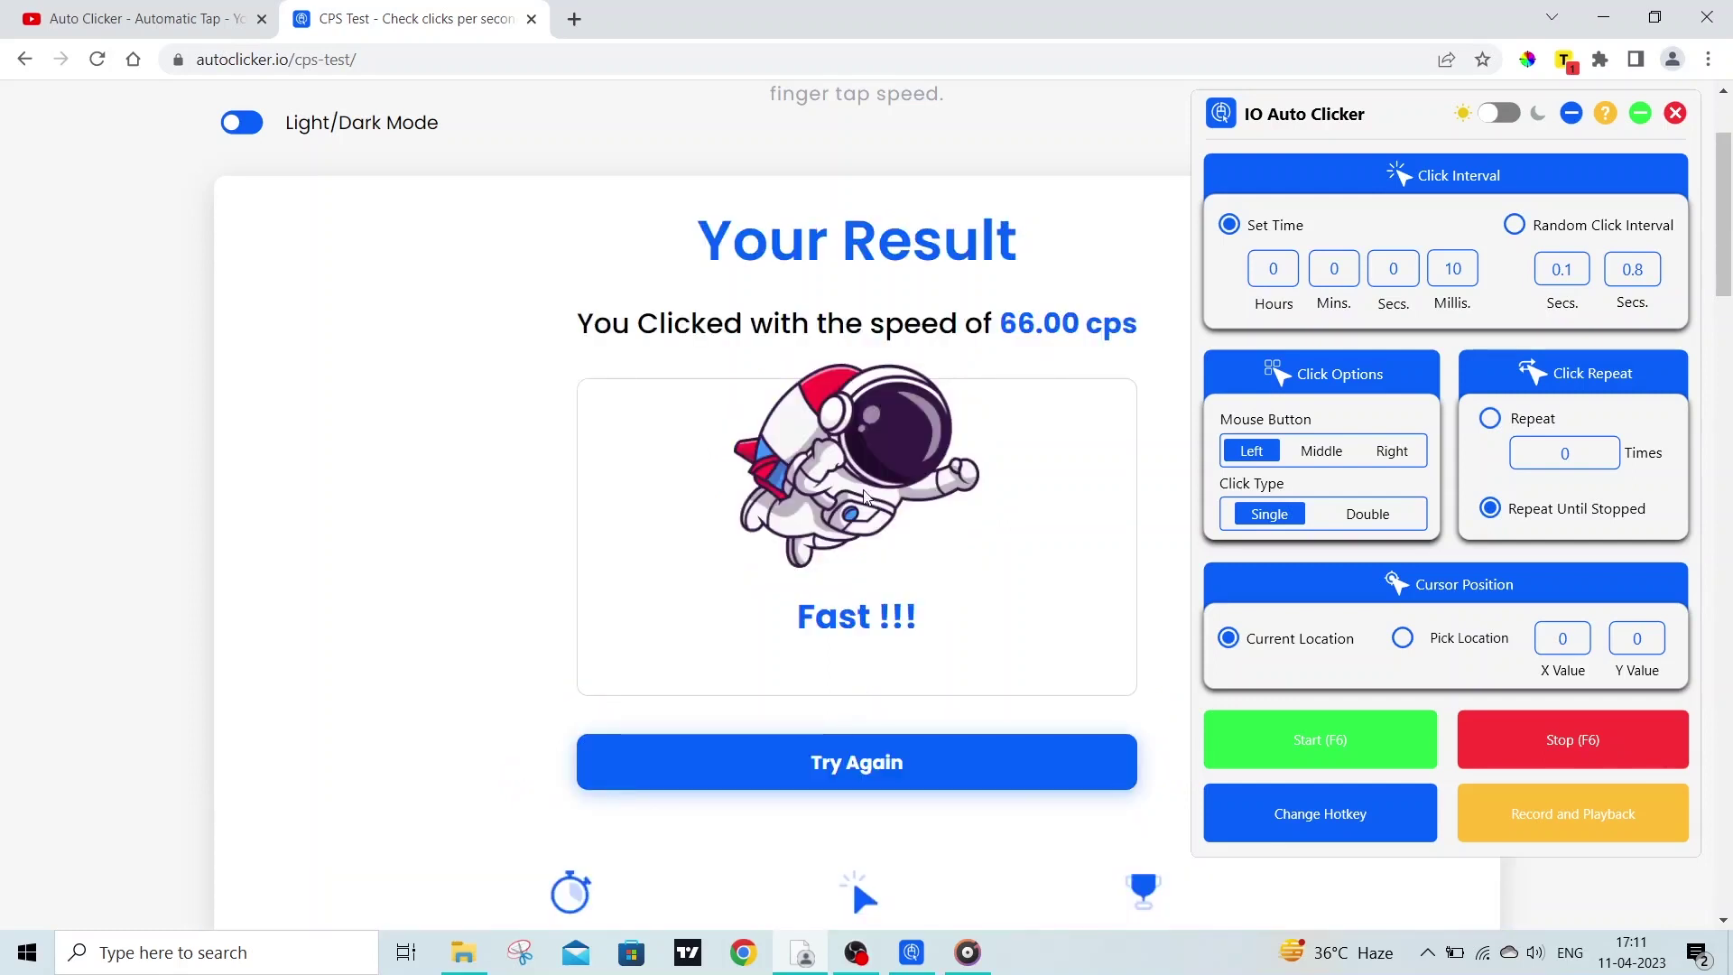
pyautogui.click(875, 767)
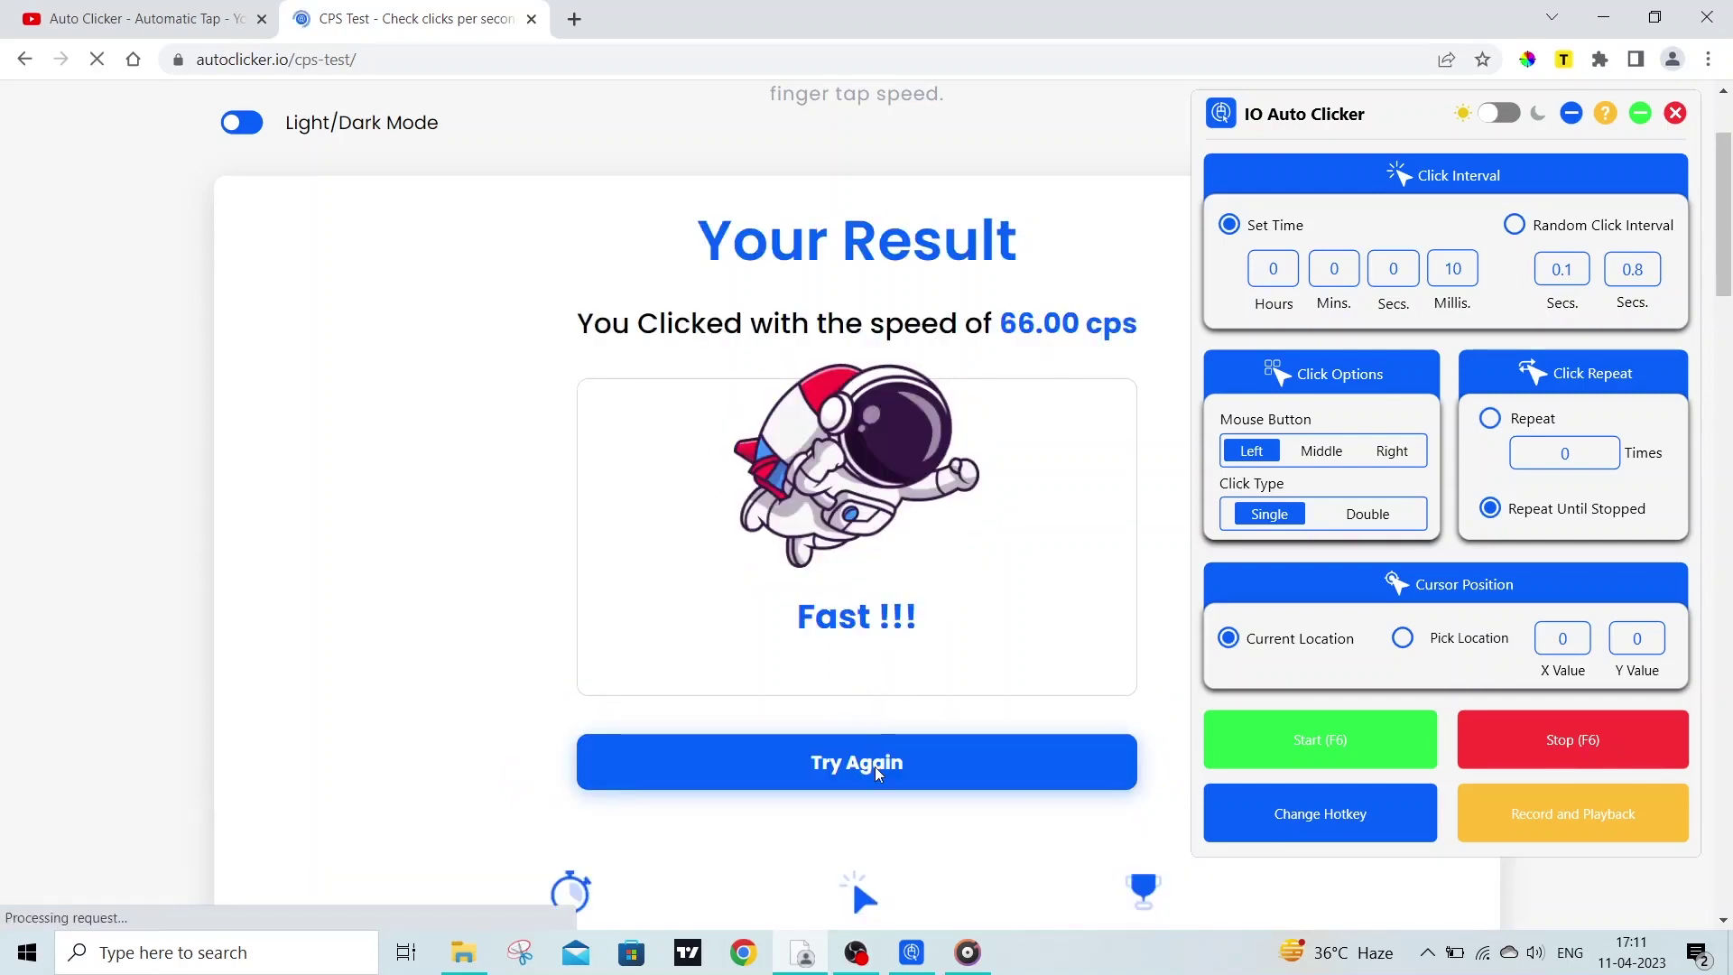
pyautogui.click(1467, 272)
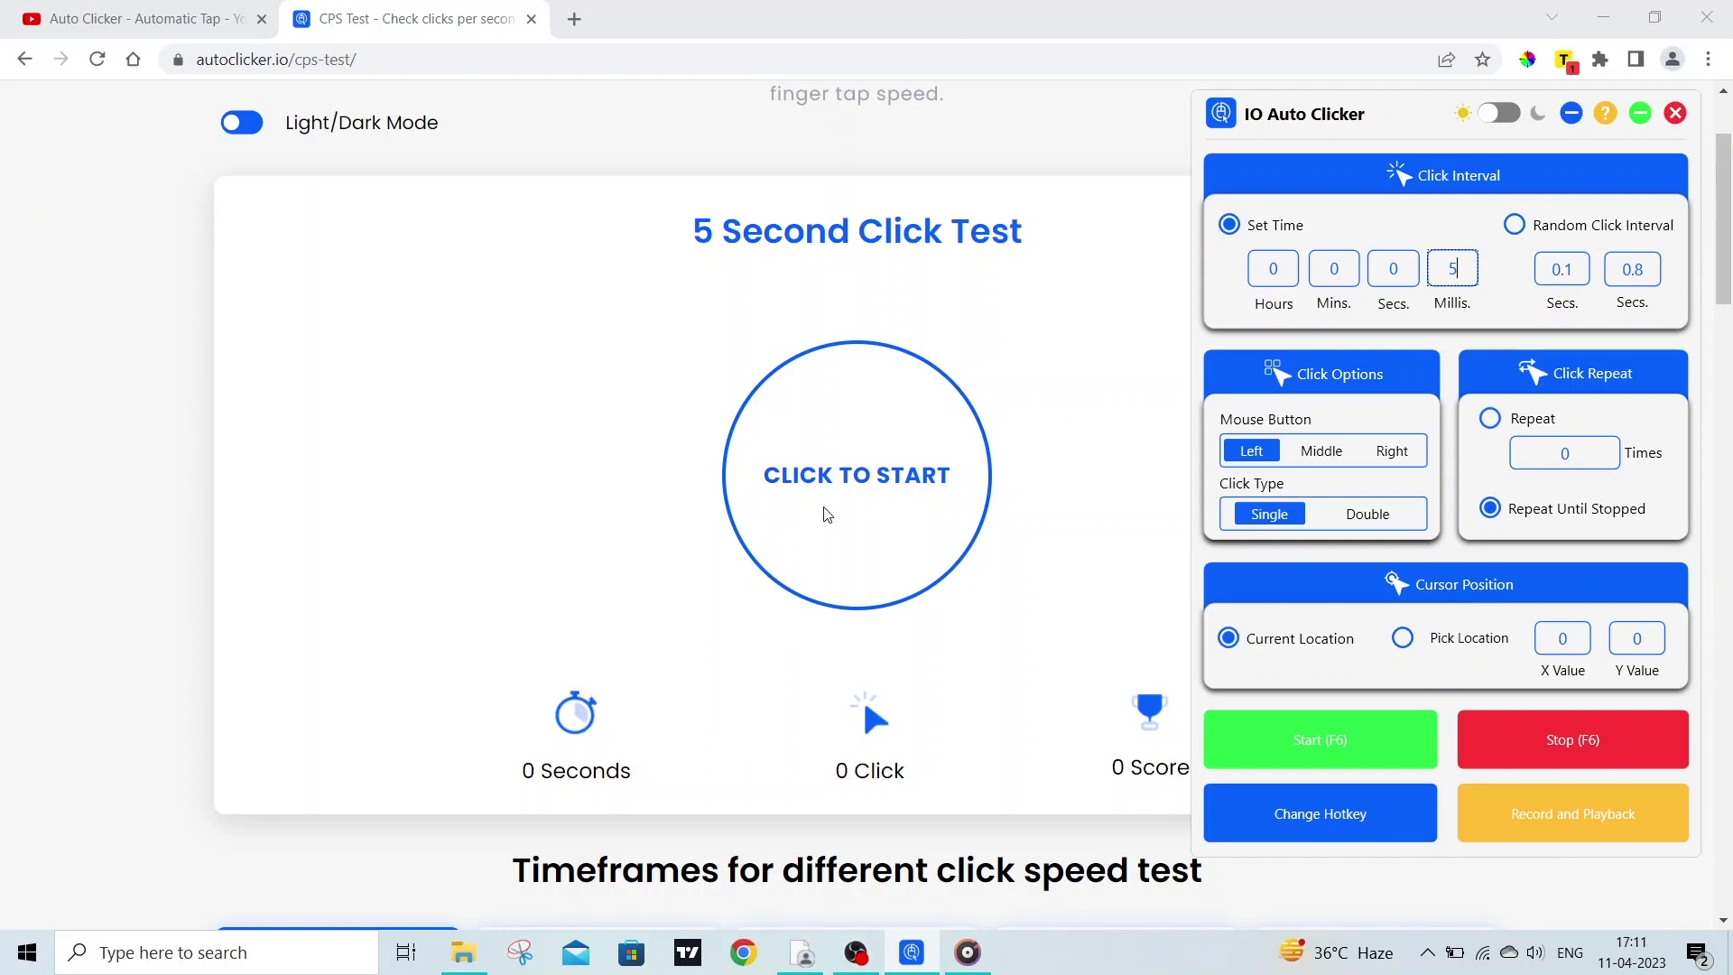
pyautogui.press('F6')
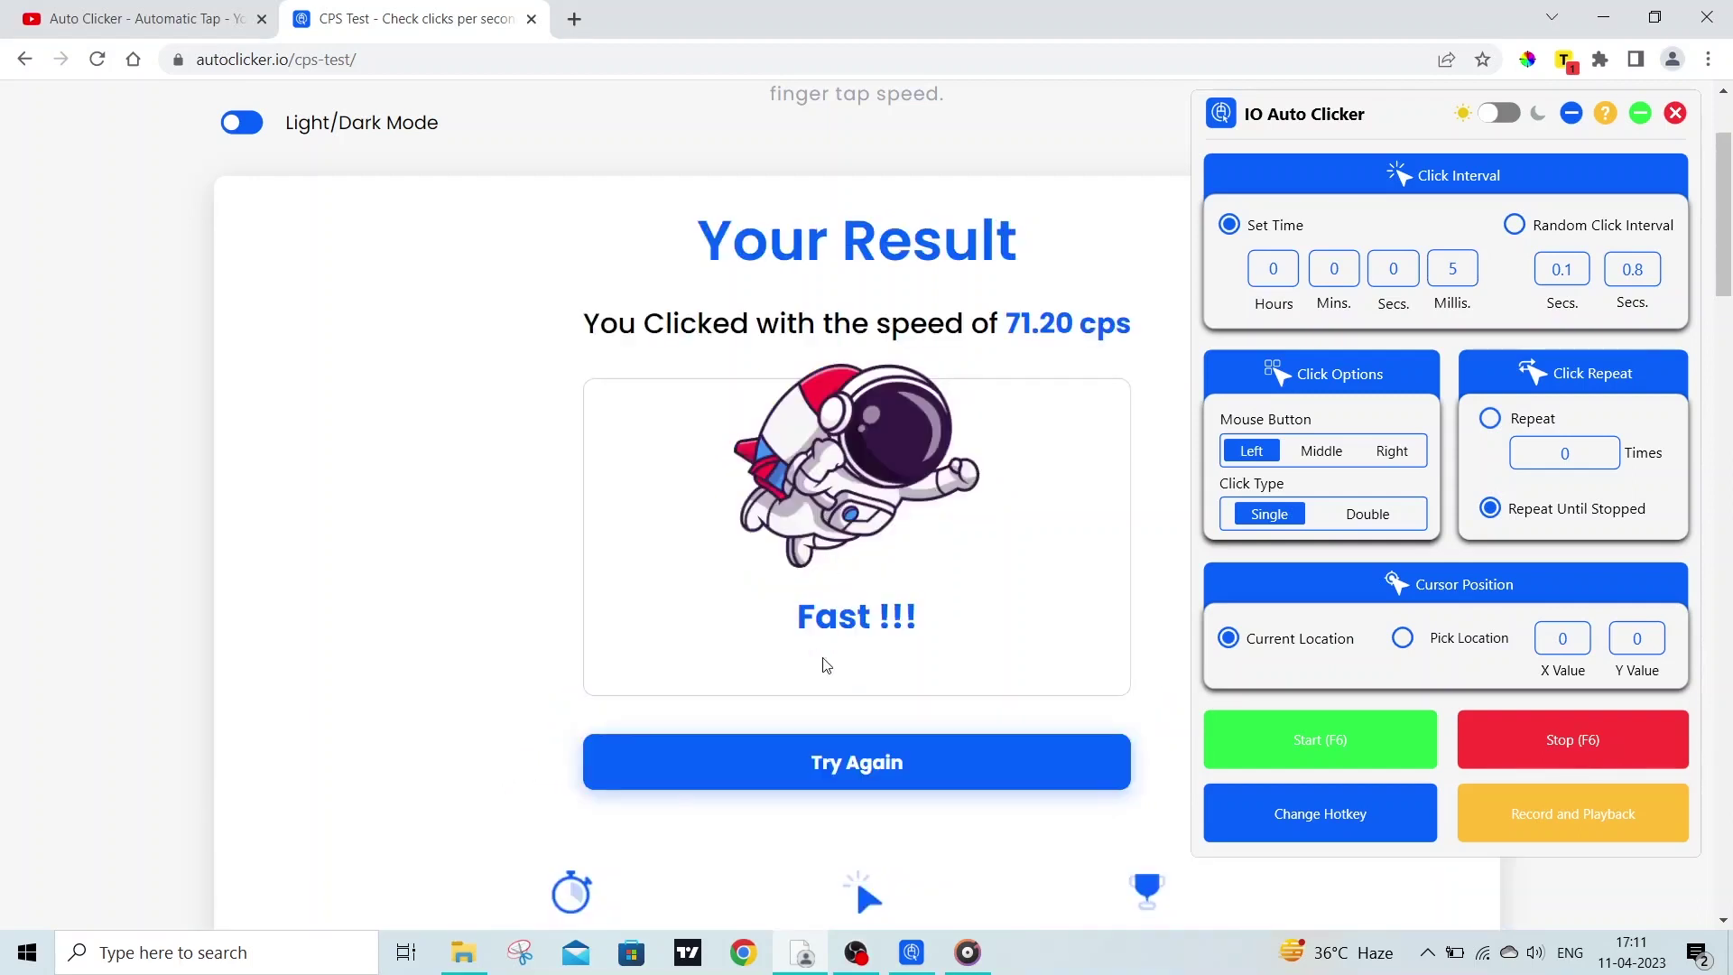
pyautogui.click(830, 765)
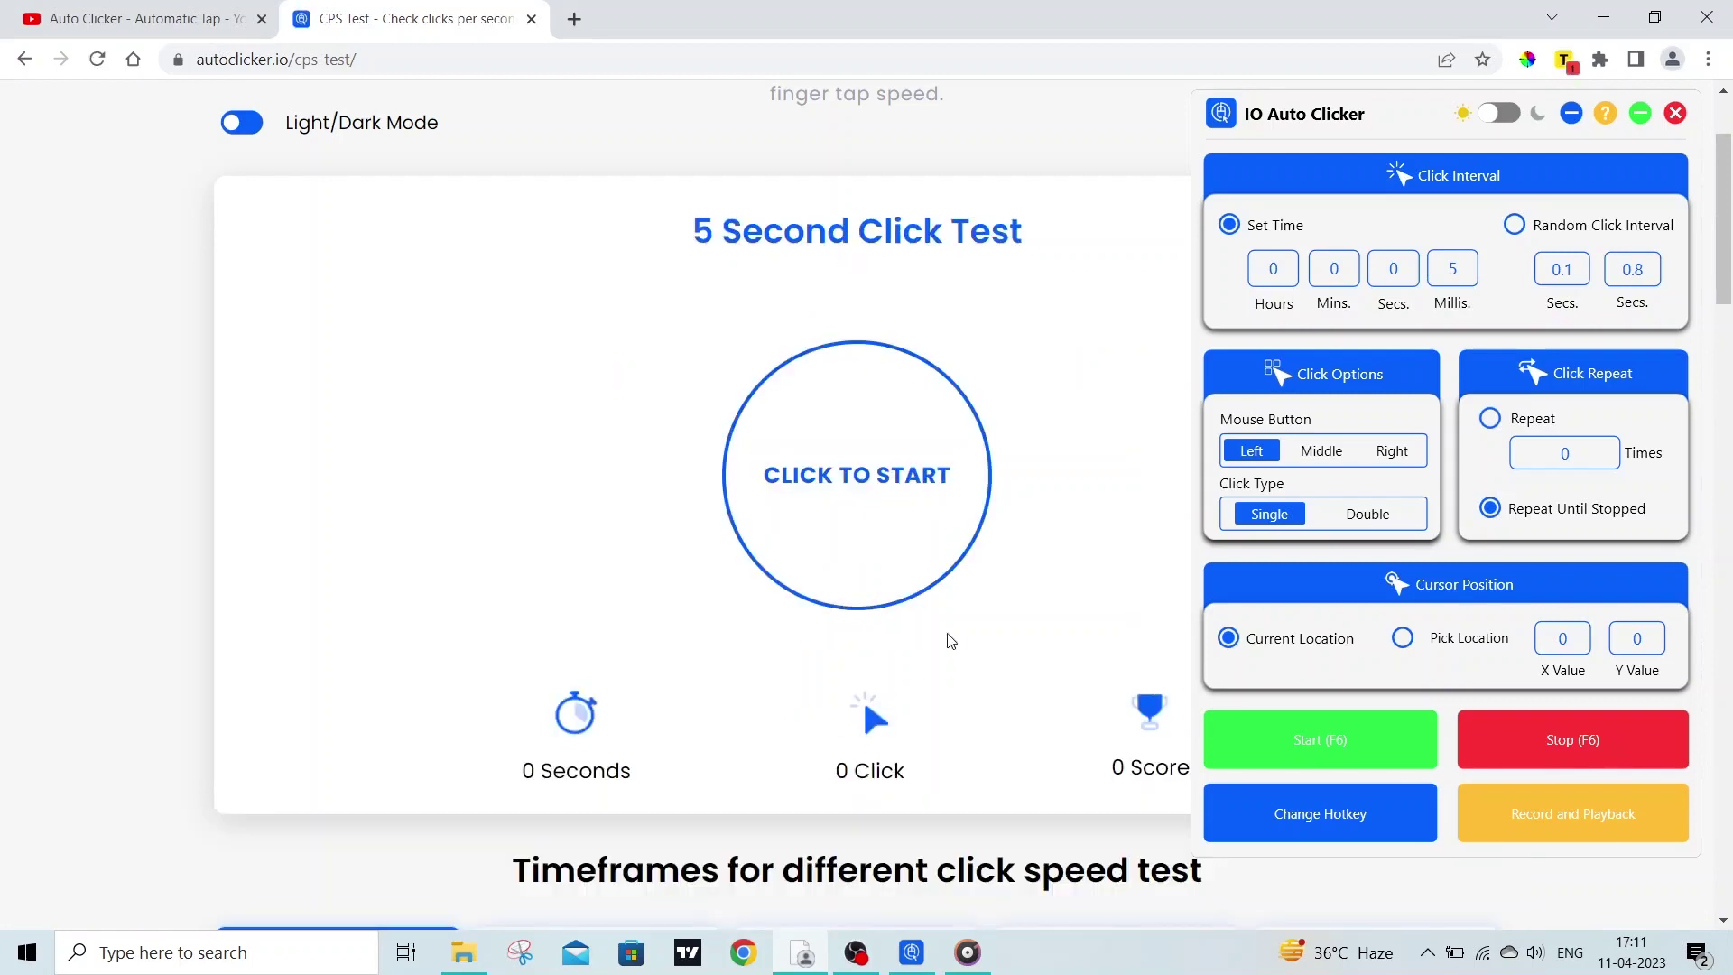
# Set the interval to 1 ms and auto-click the test, scoring 78.80 cps, then reset it
pyautogui.click(1464, 264)
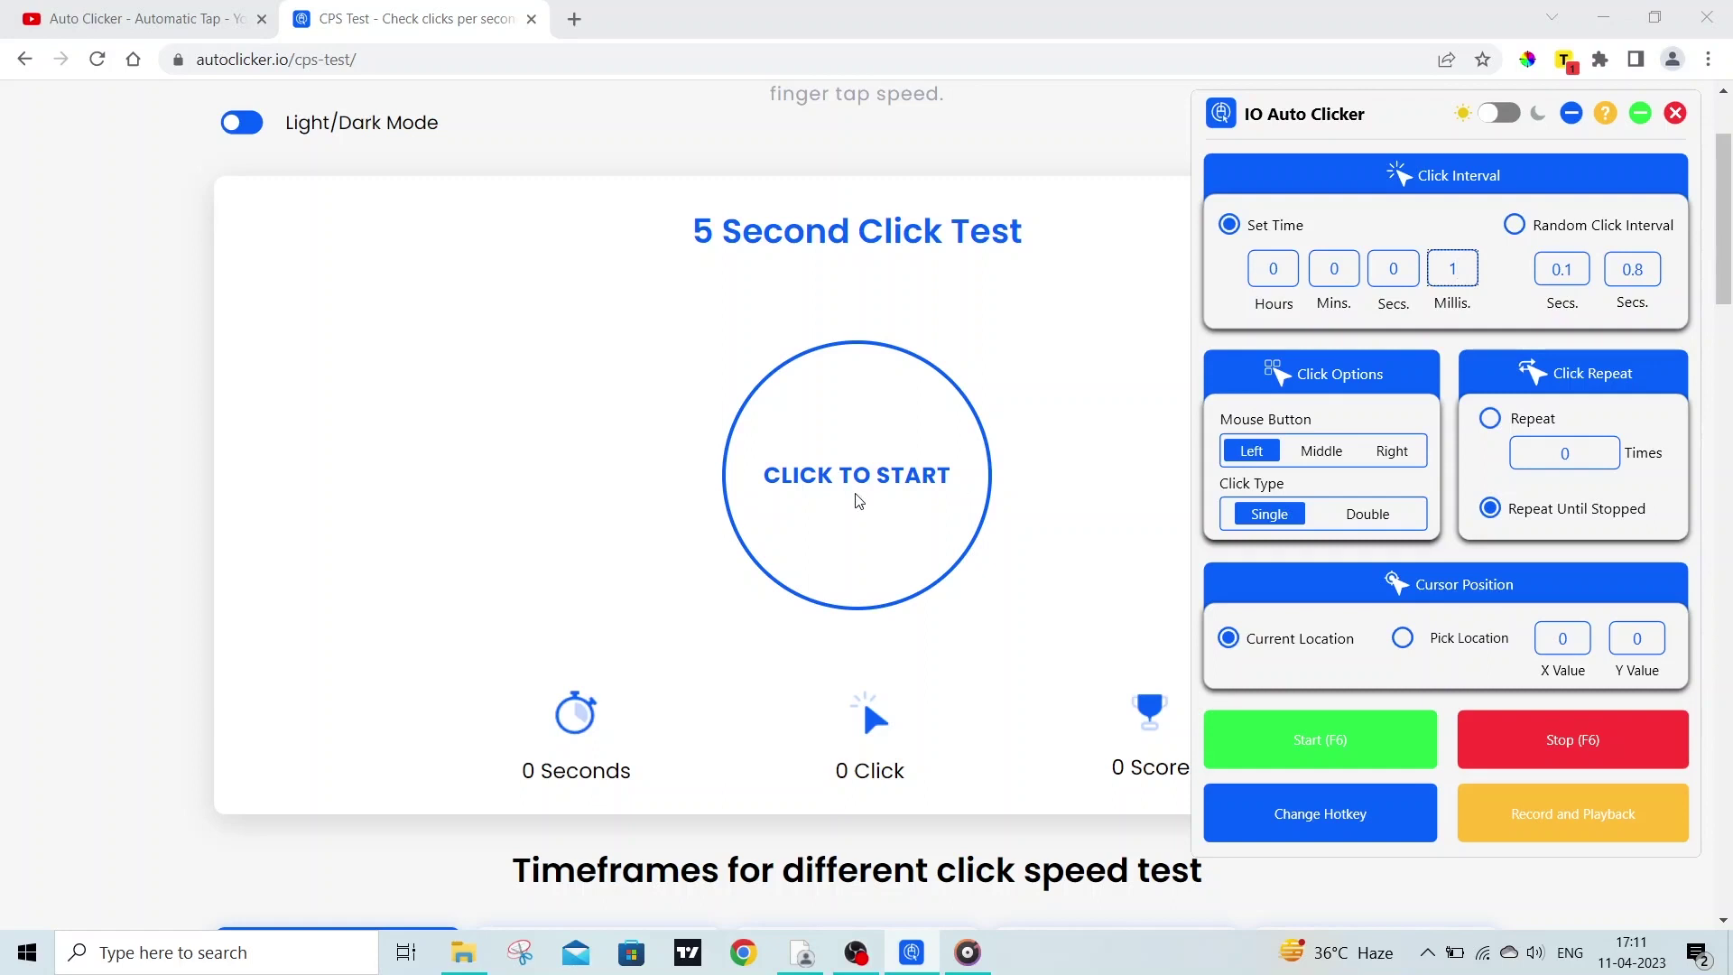
pyautogui.press('F6')
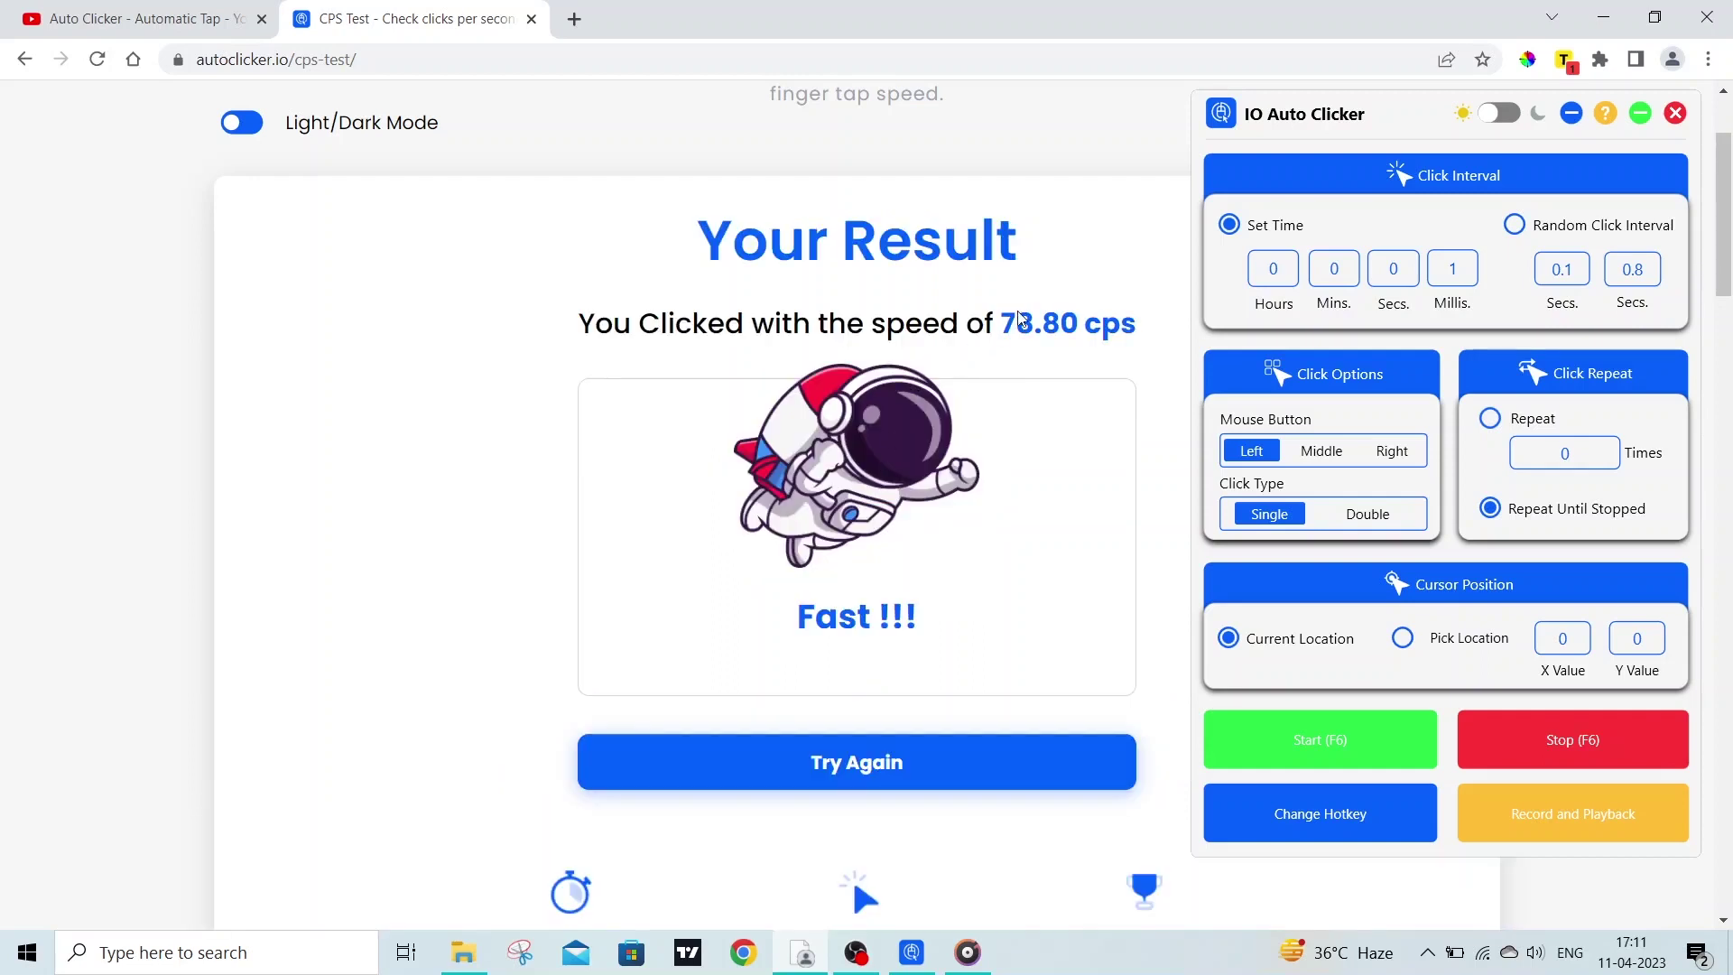
pyautogui.click(864, 778)
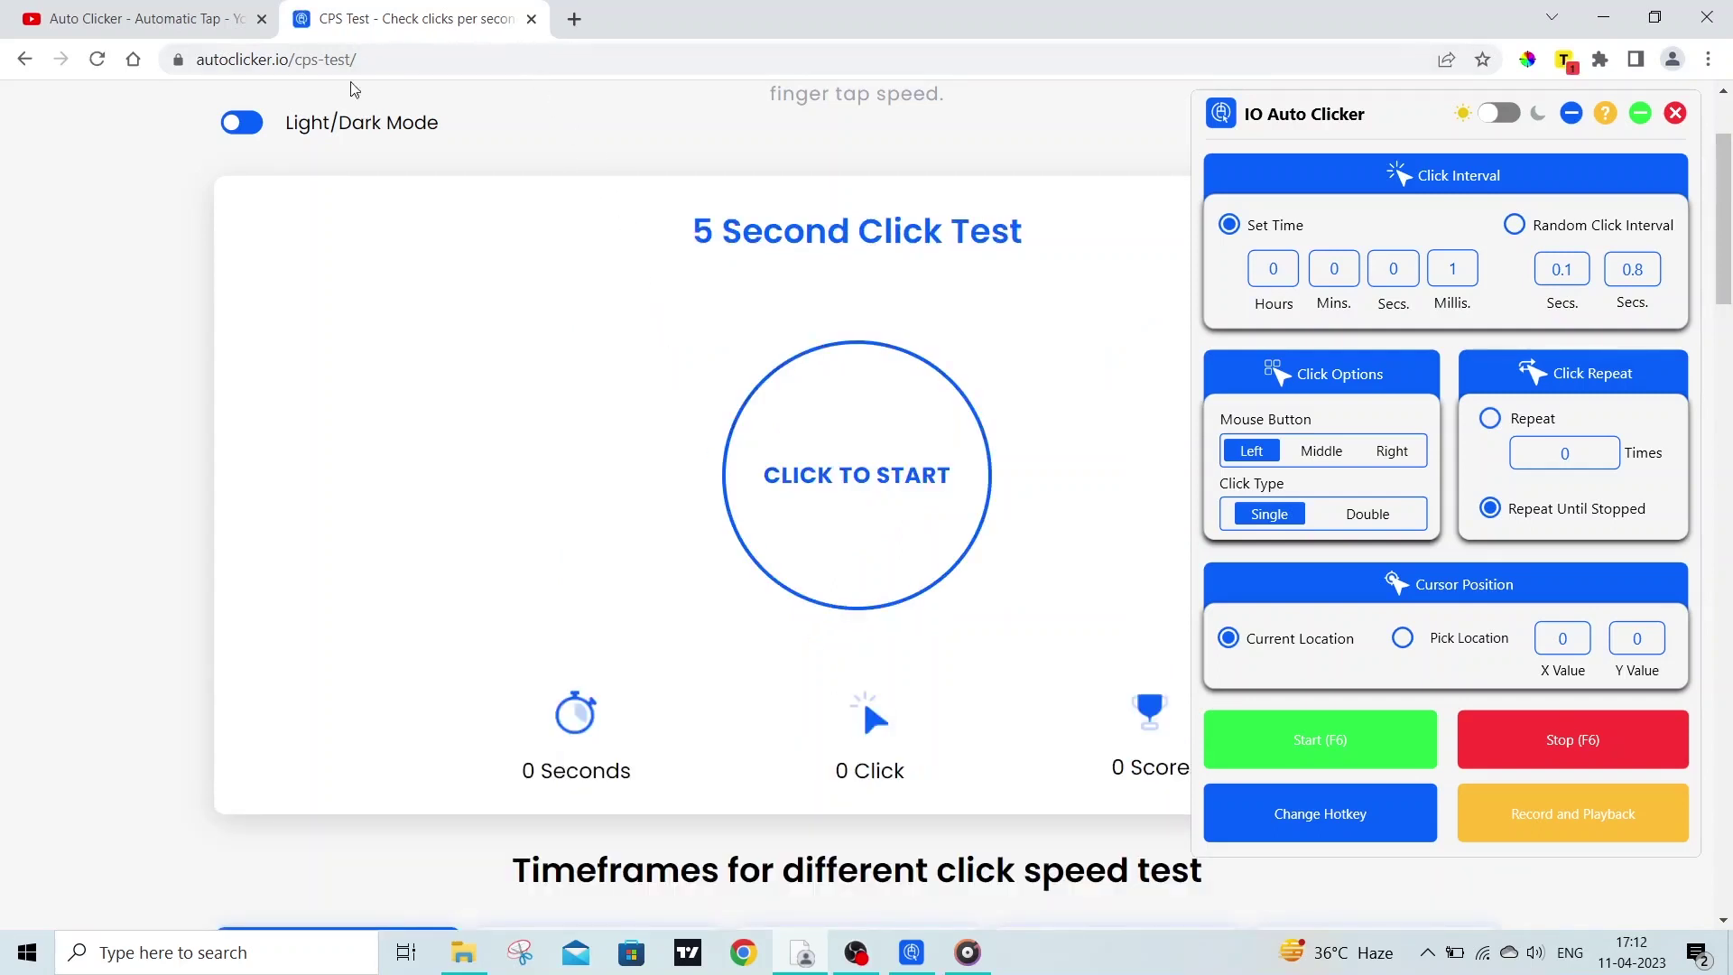
# Return to the autoclicker.io home page, switch IO Auto Clicker to dark mode, and minimize it
pyautogui.scroll(2, 440, 160)
pyautogui.click(440, 124)
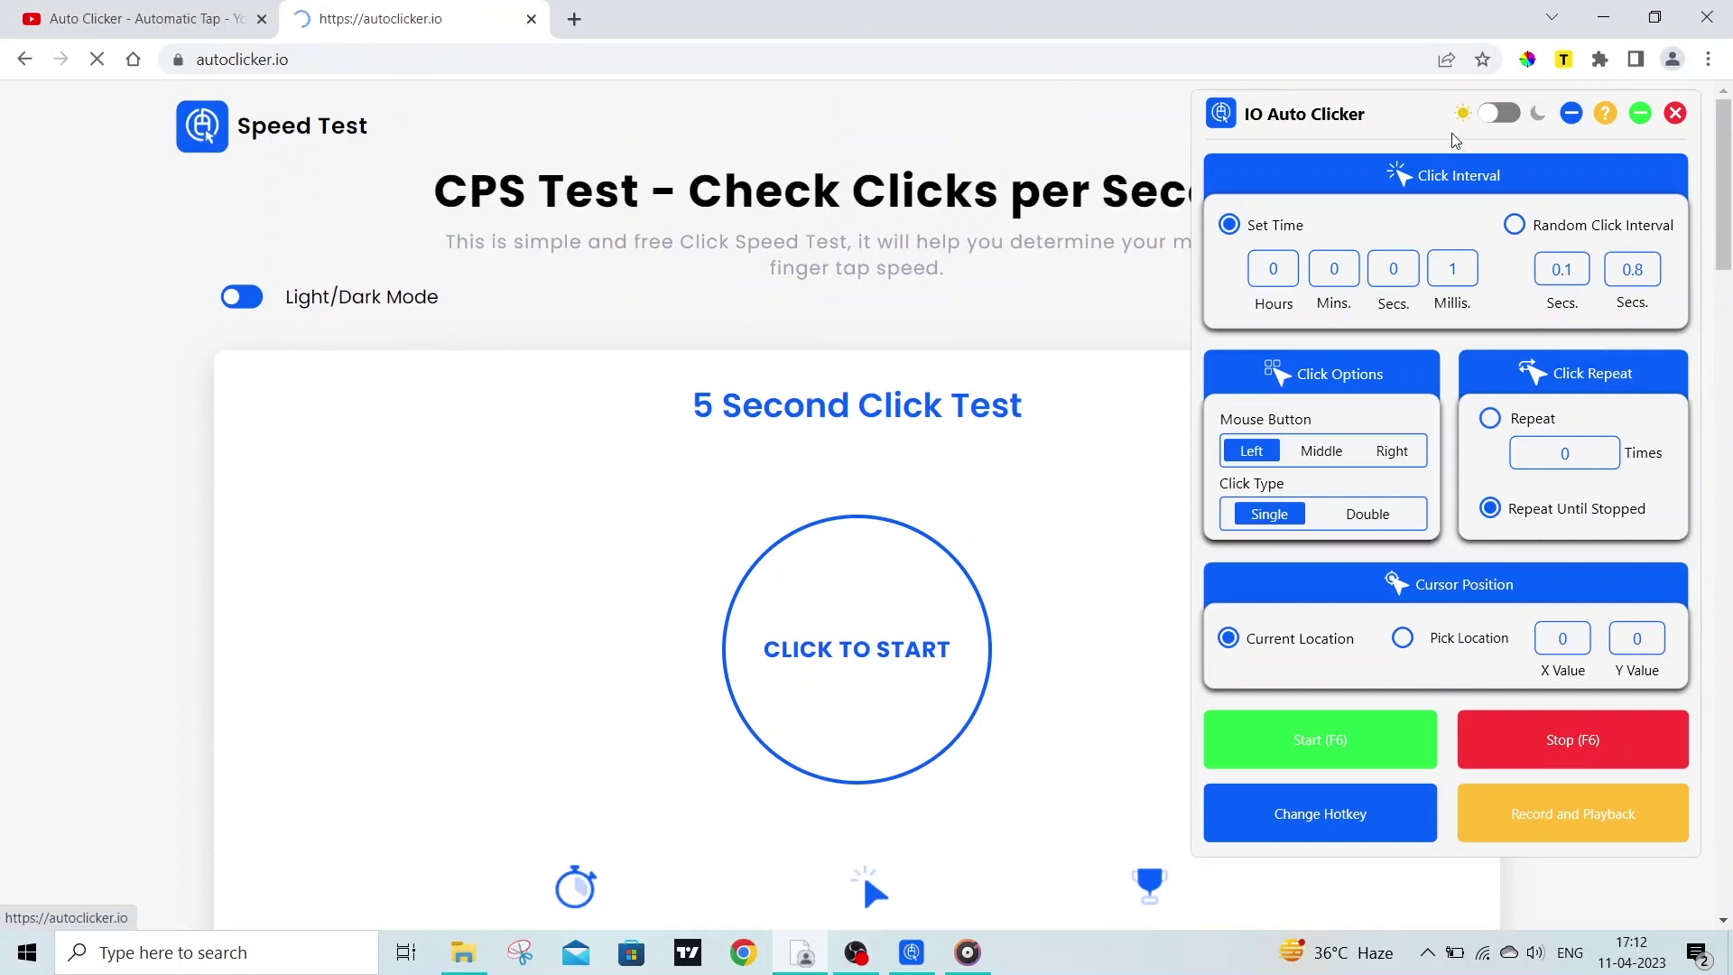
pyautogui.click(1539, 118)
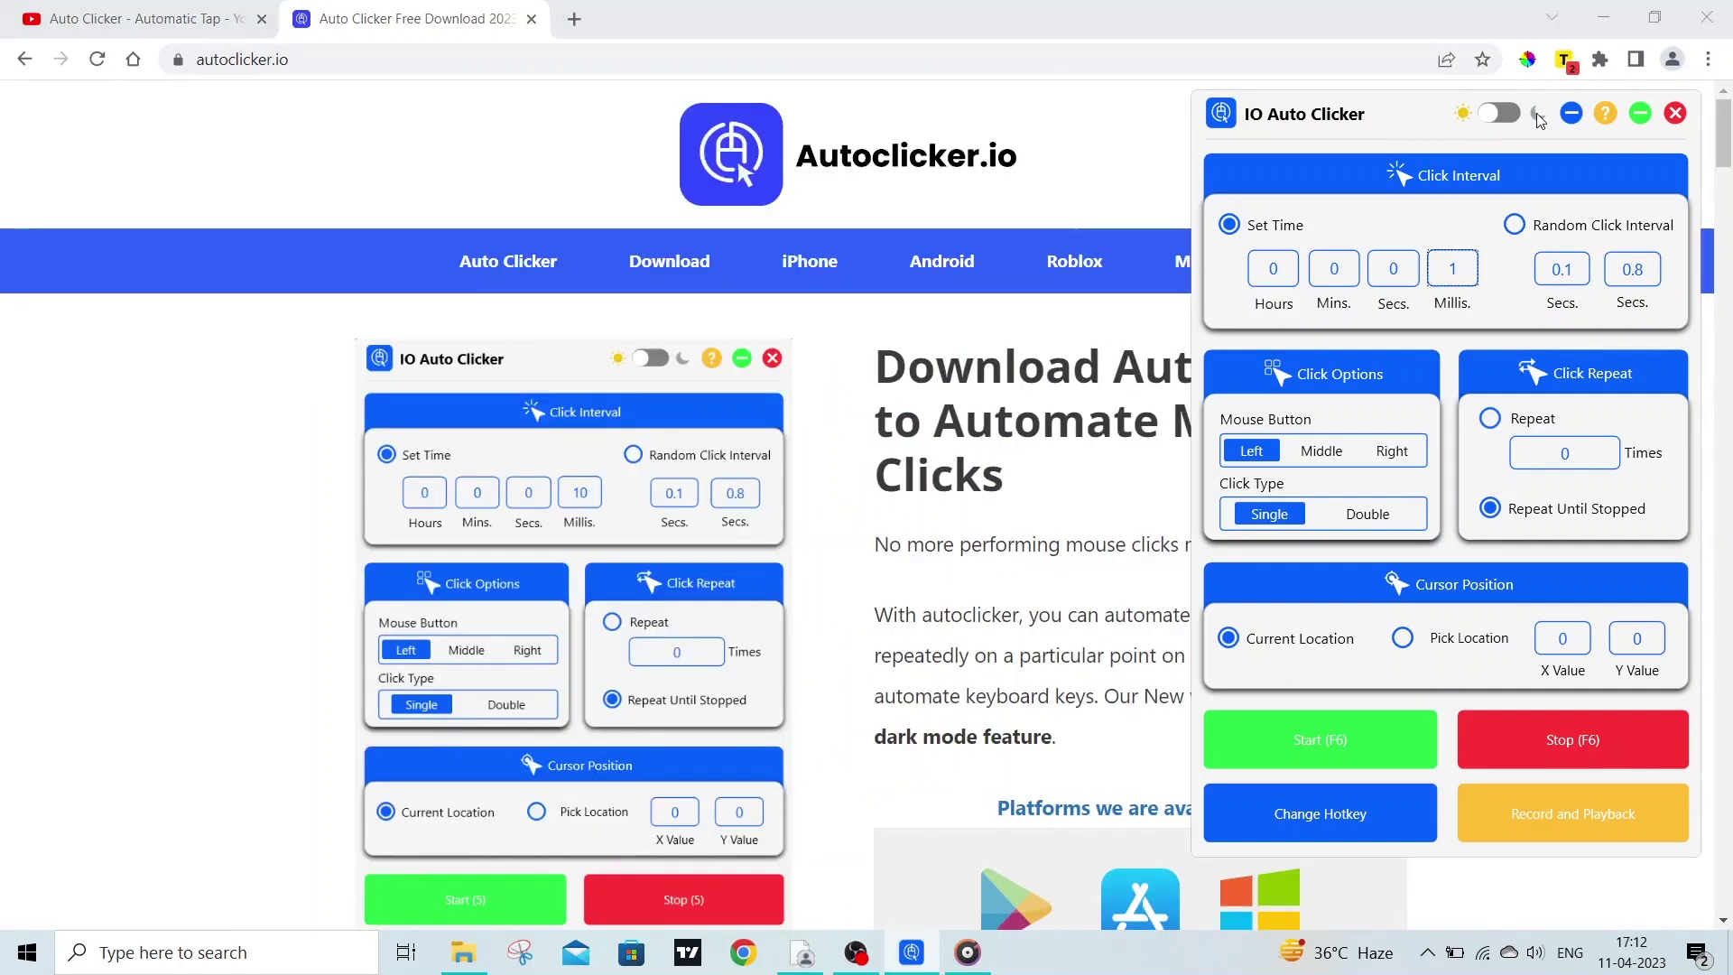
pyautogui.click(1490, 123)
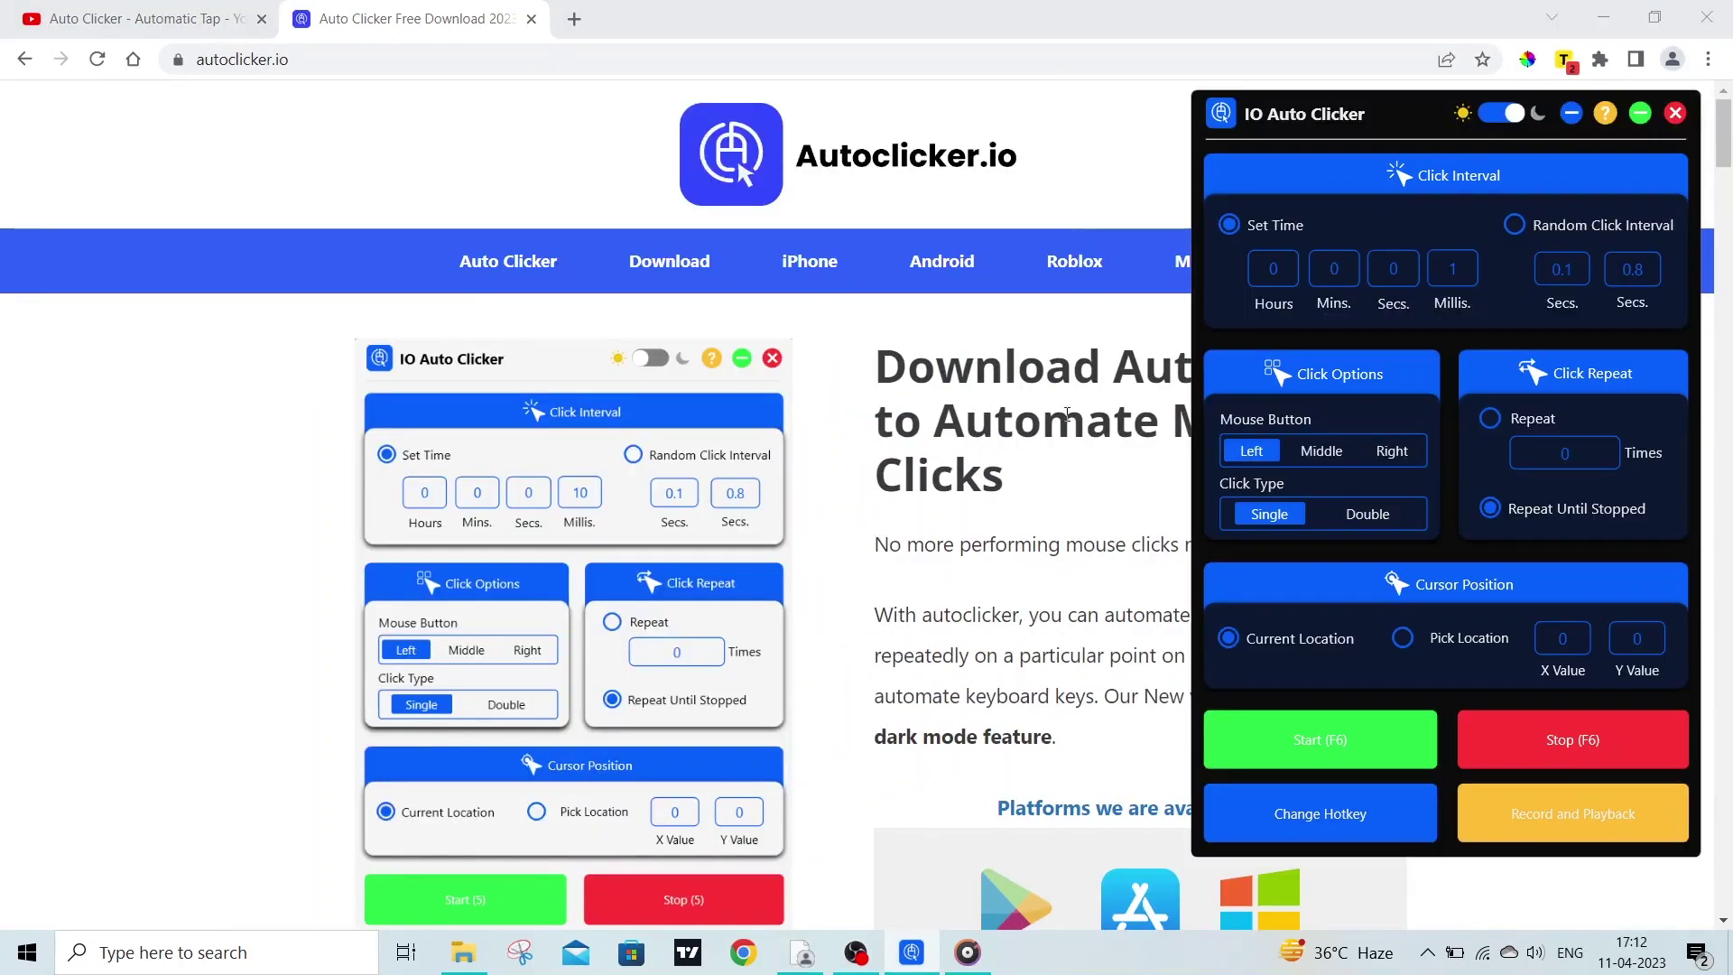
pyautogui.click(1201, 347)
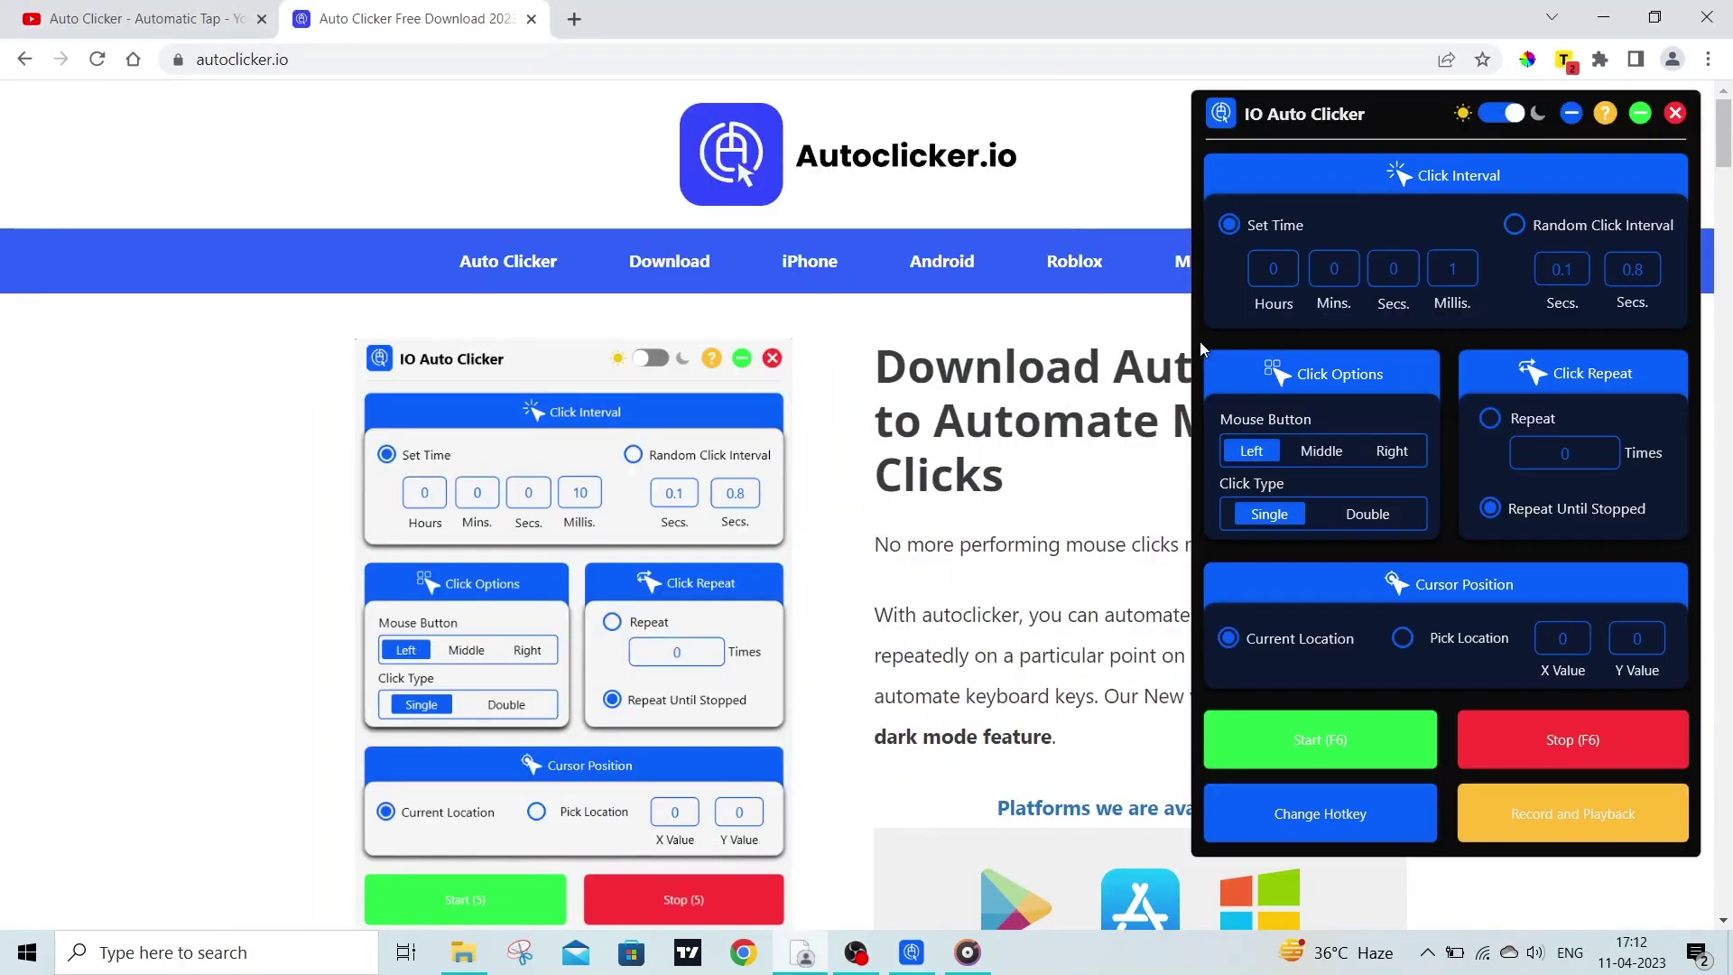
pyautogui.click(1641, 113)
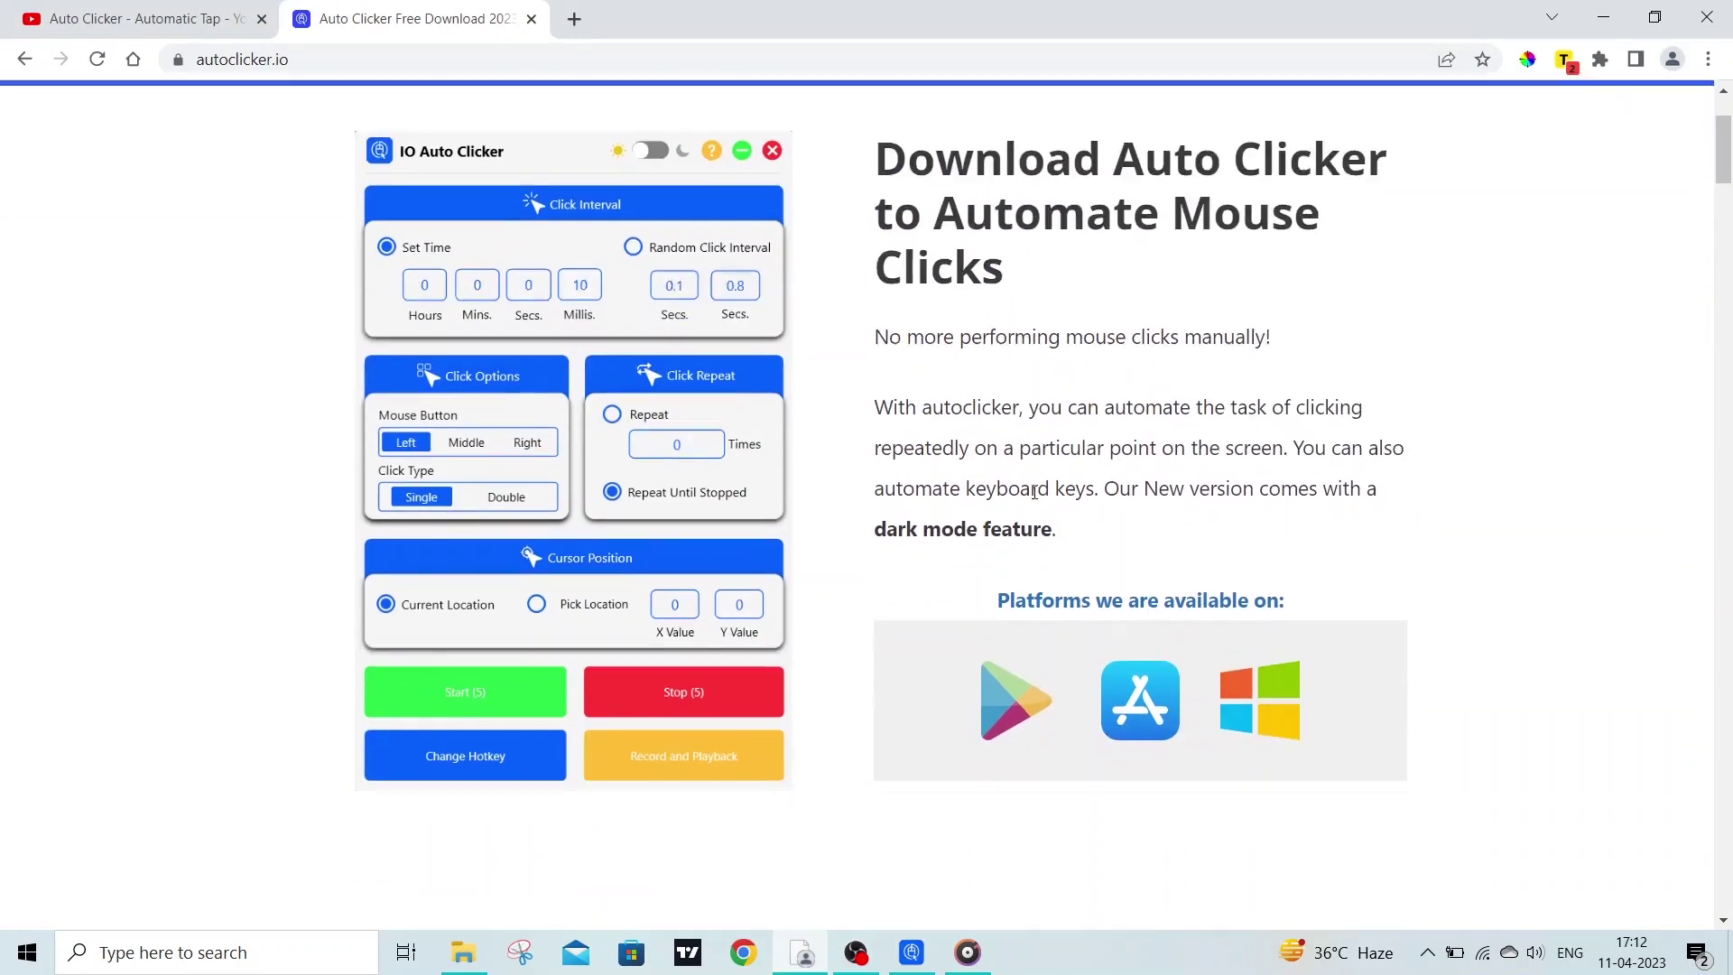
pyautogui.scroll(-1, 1035, 492)
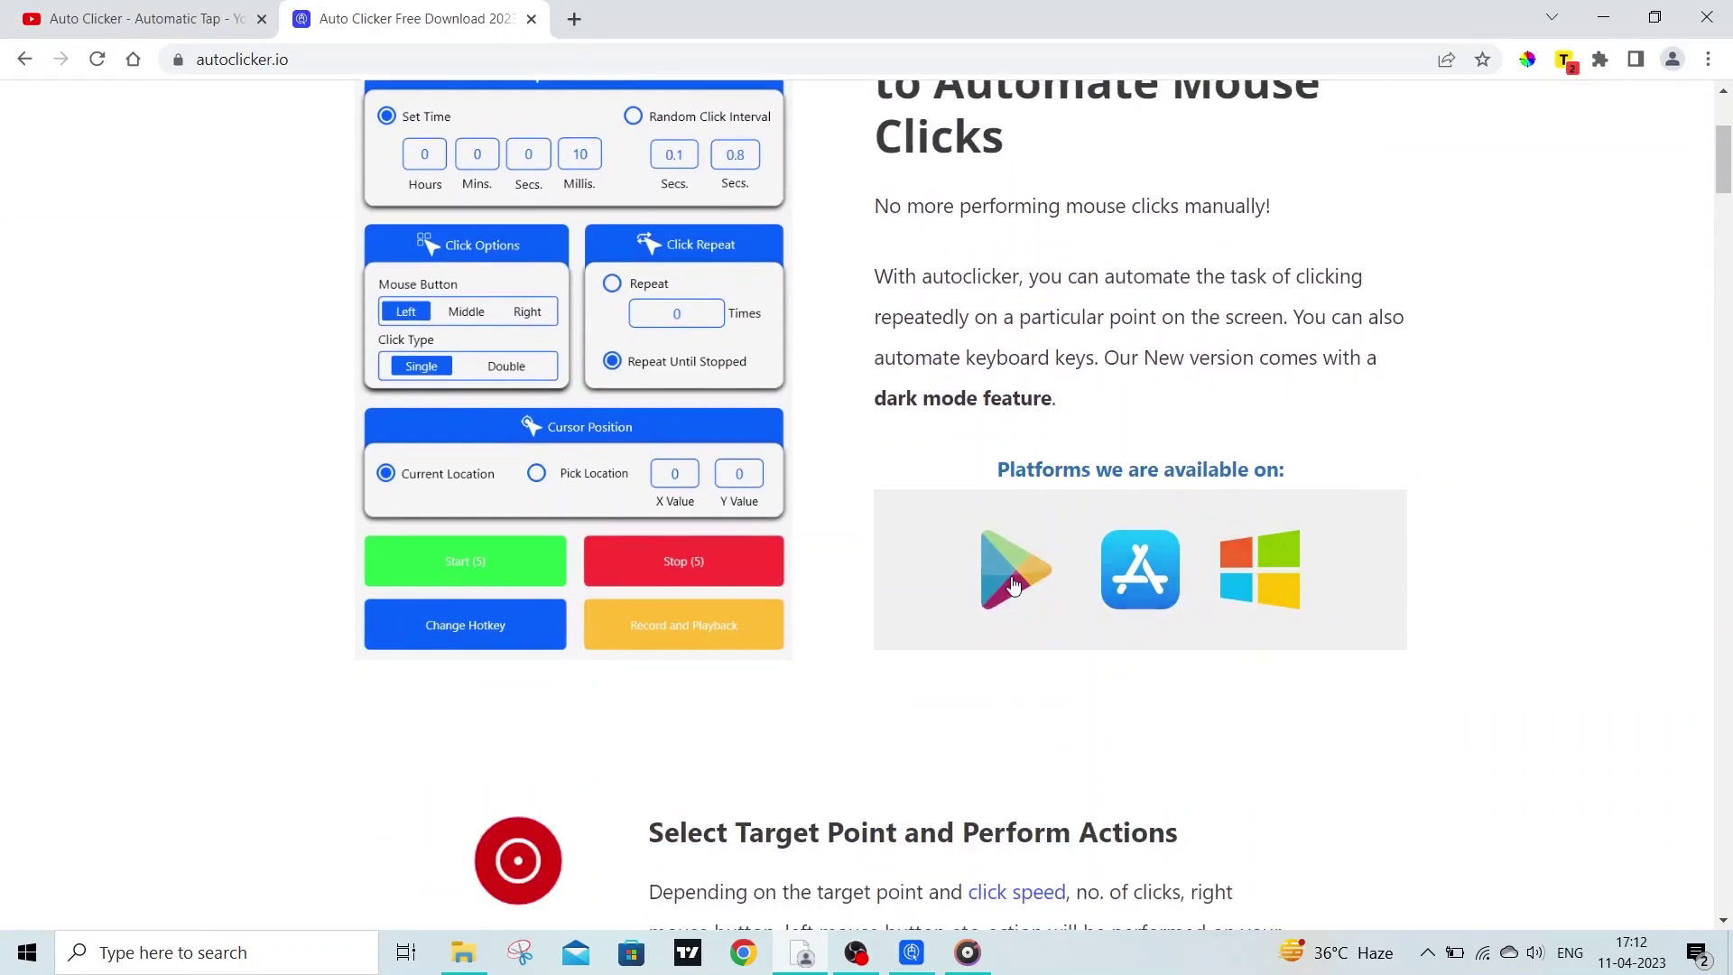
# Open the Autoclicker Automatic Tap listing on Google Play and close the extra Android page tab
pyautogui.click(1014, 585)
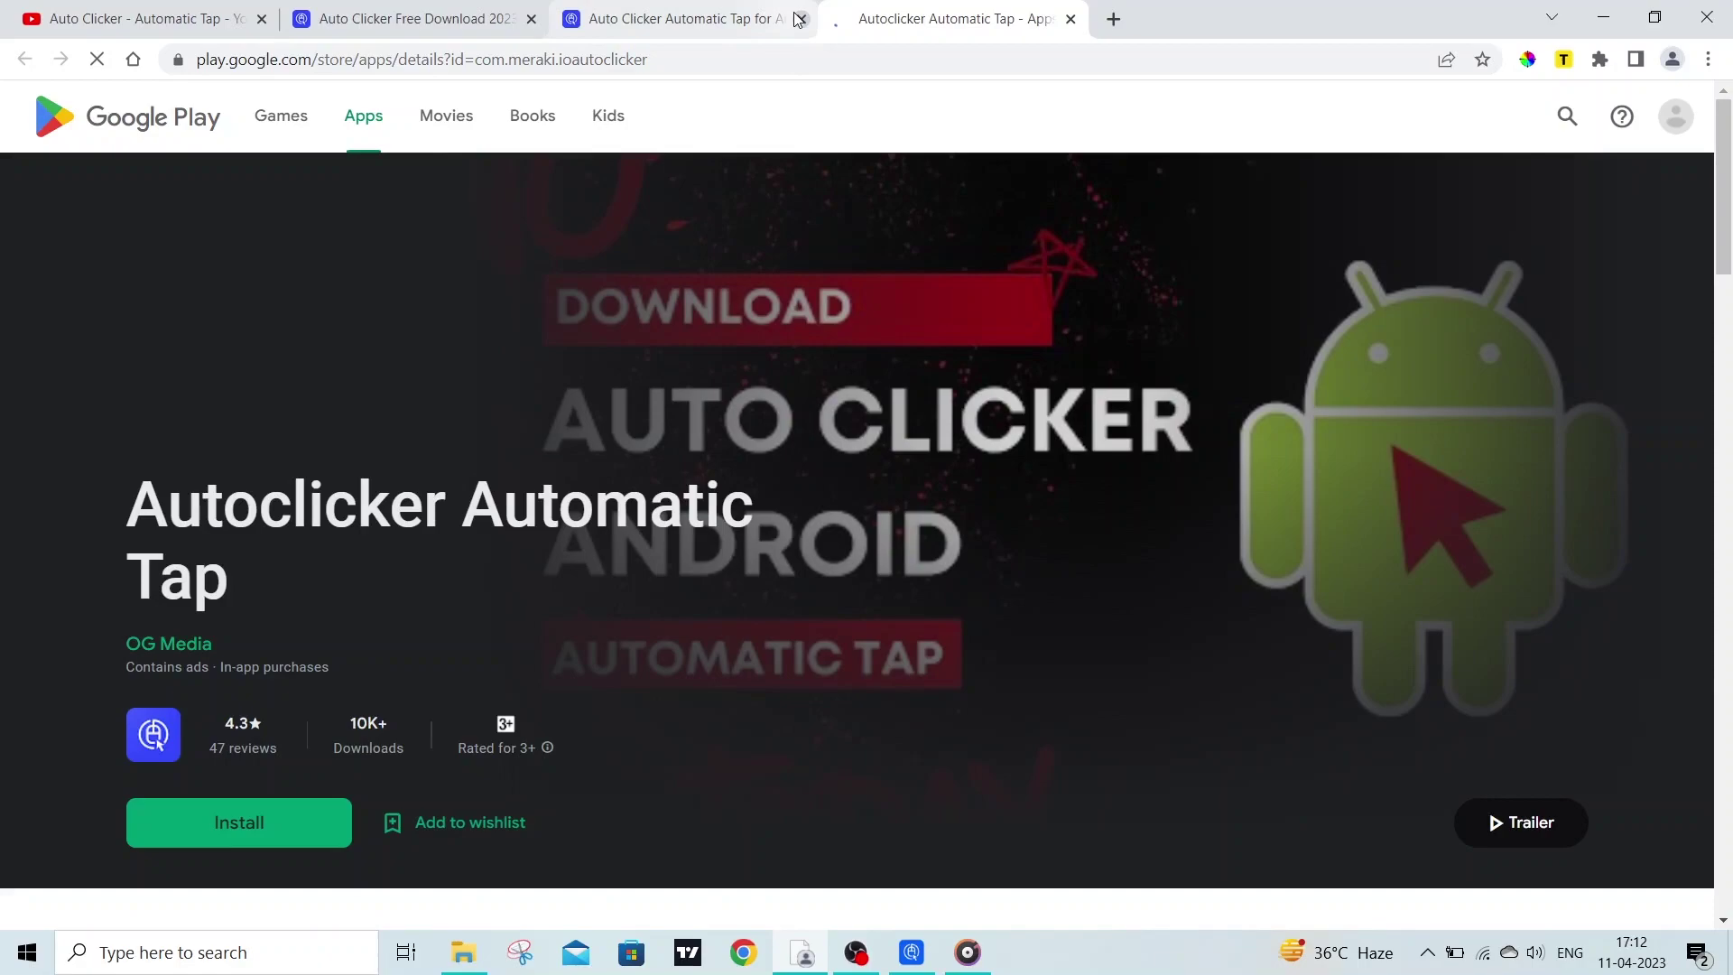
pyautogui.click(798, 18)
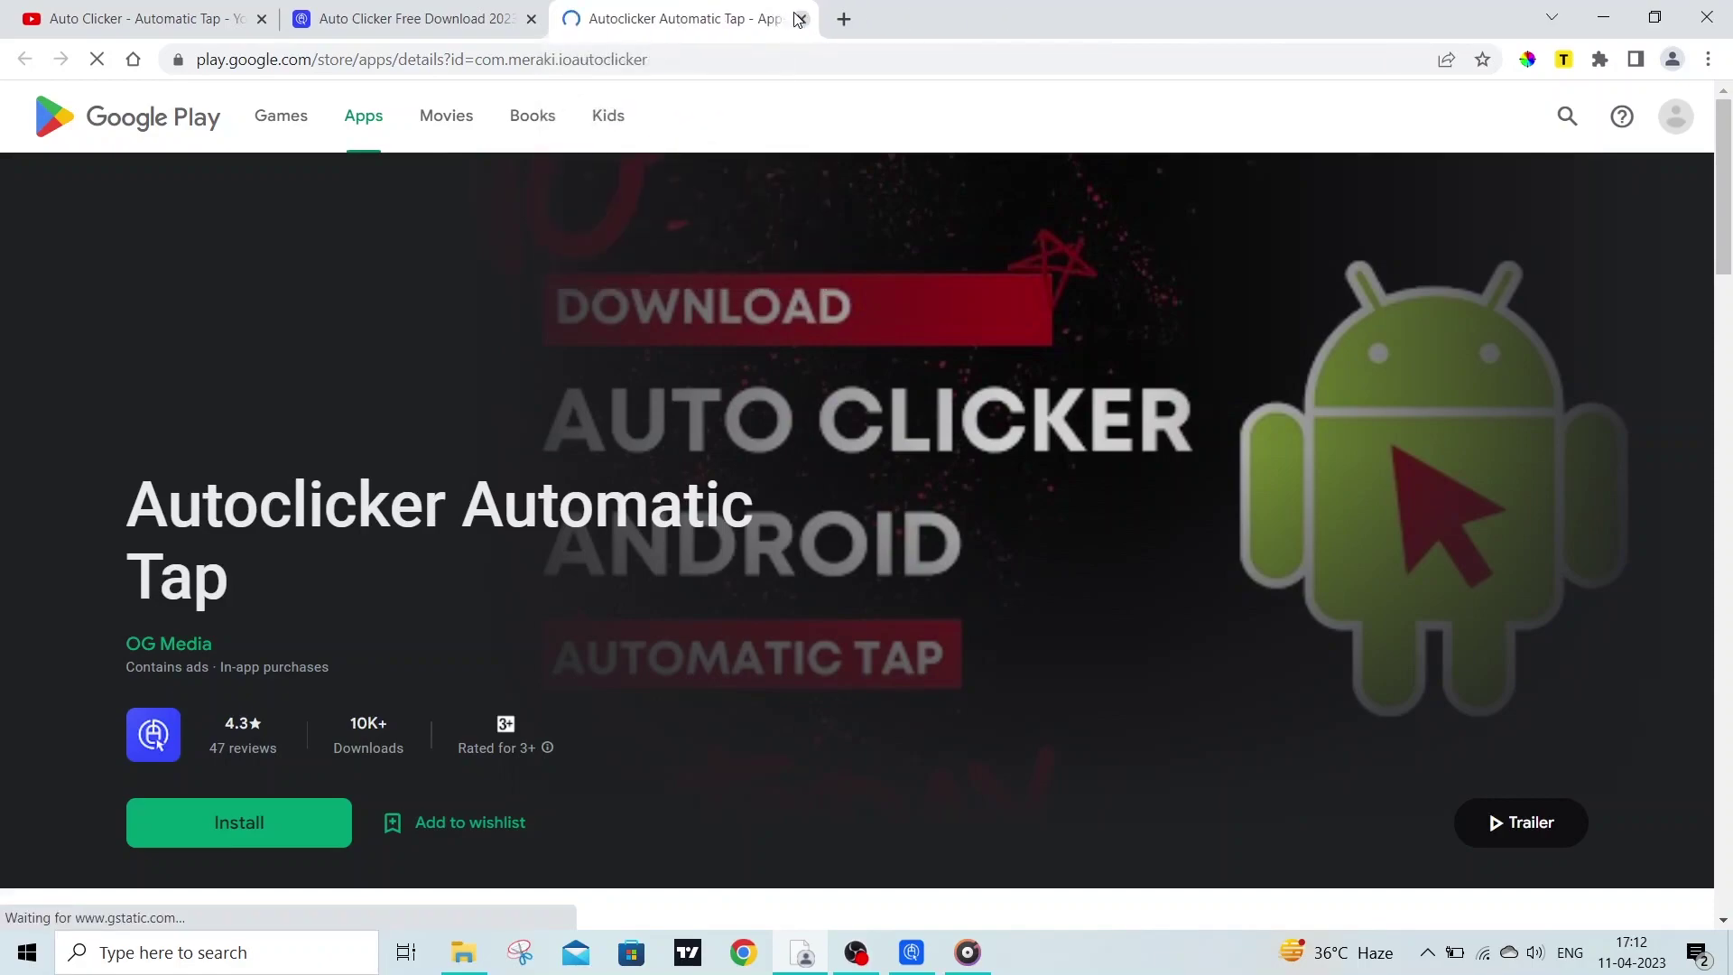